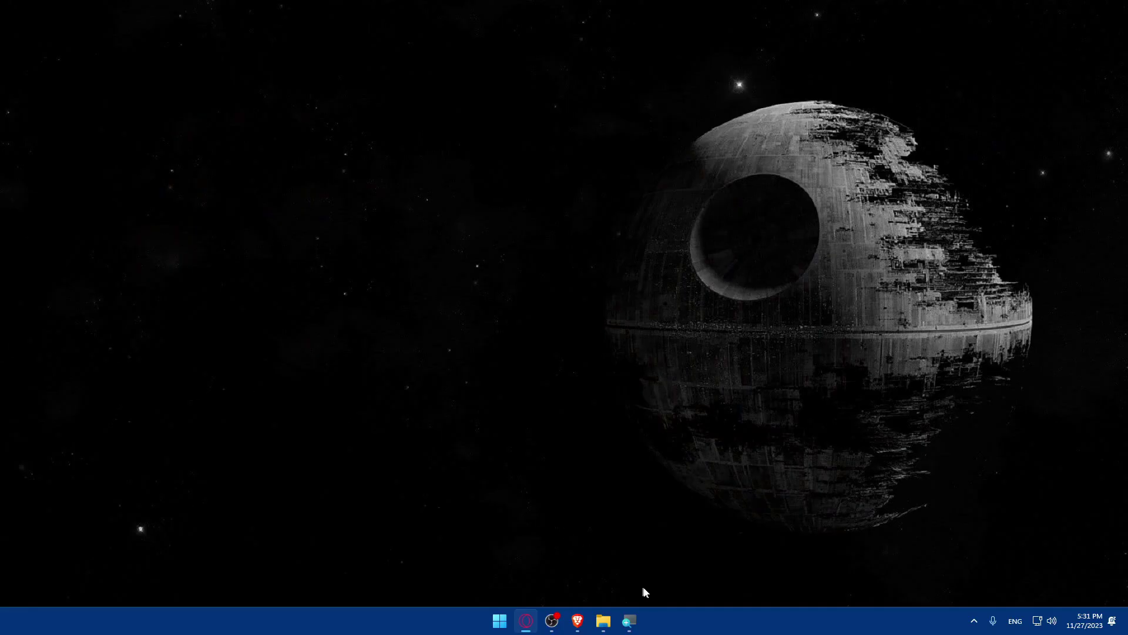
Bring up the Brave window and go to coingecko.com
click(578, 620)
click(581, 622)
click(581, 621)
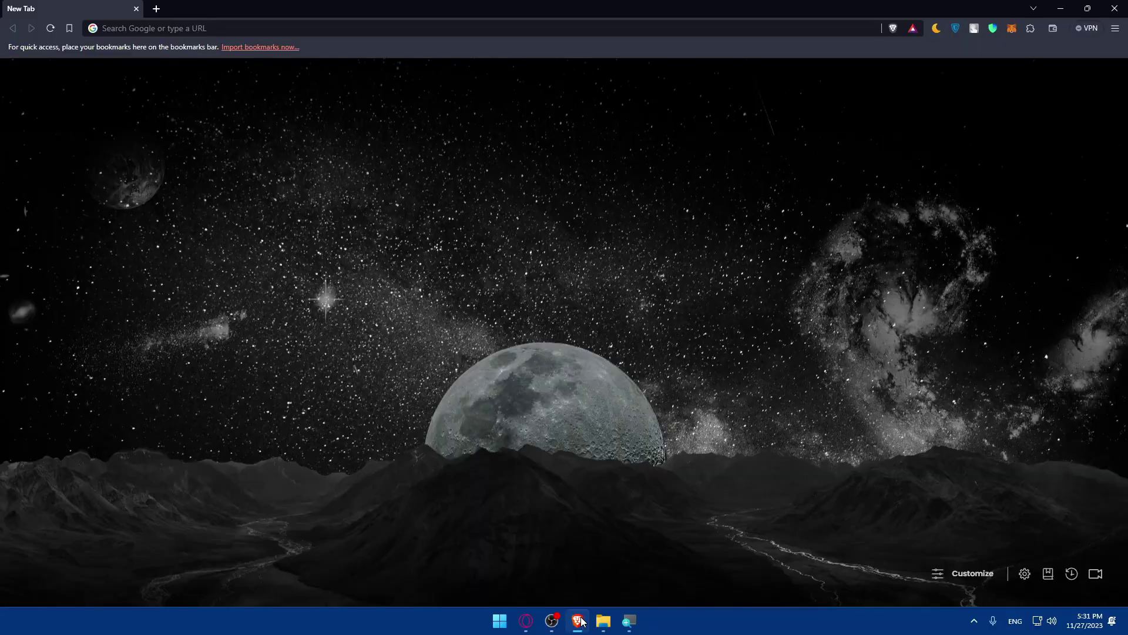
click(581, 621)
click(582, 621)
click(153, 29)
text(coi)
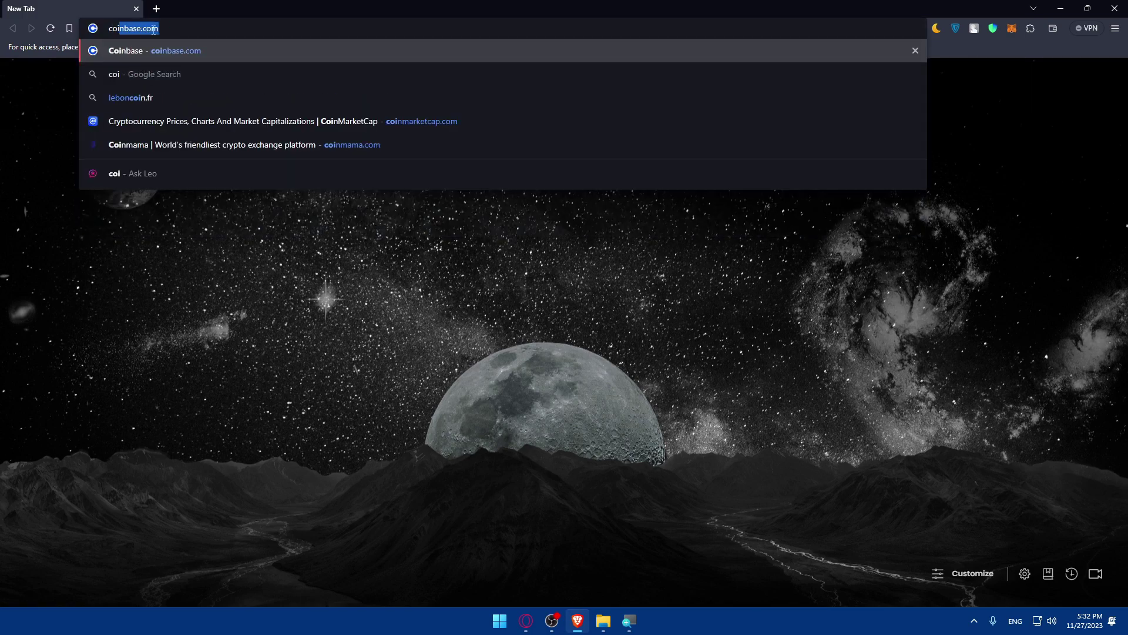
text(nge)
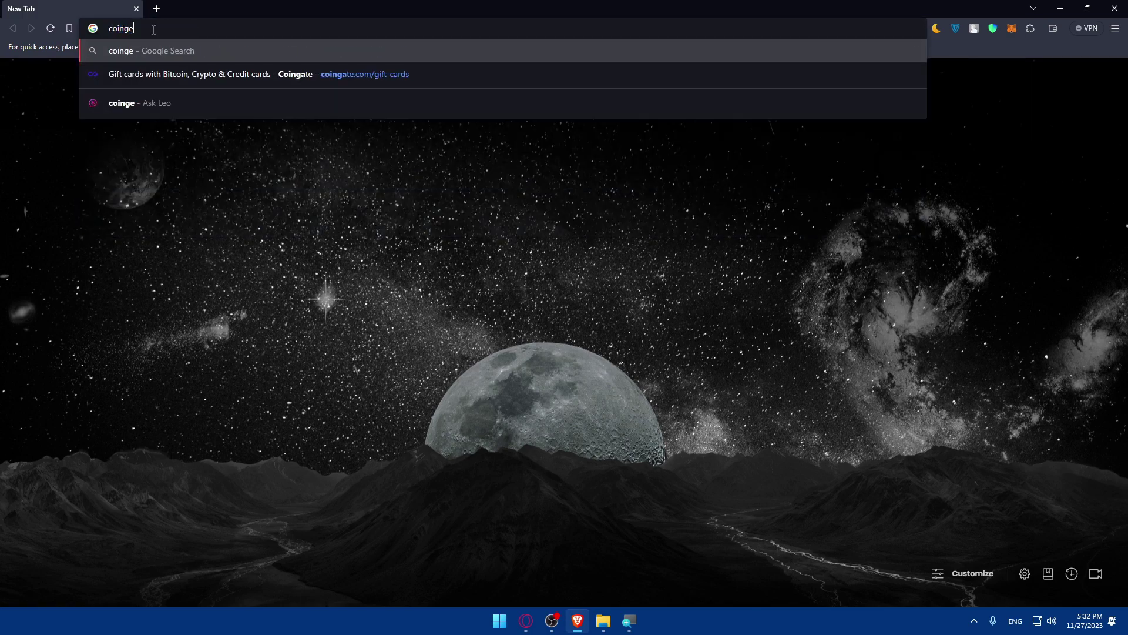
text(cko)
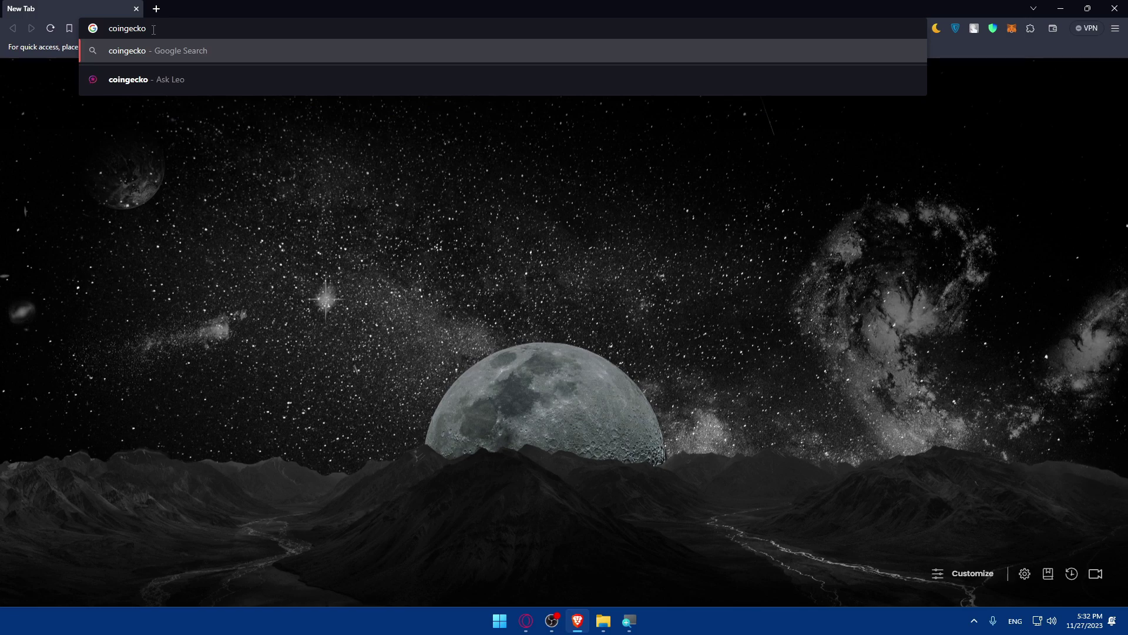
text(.com)
key(Return)
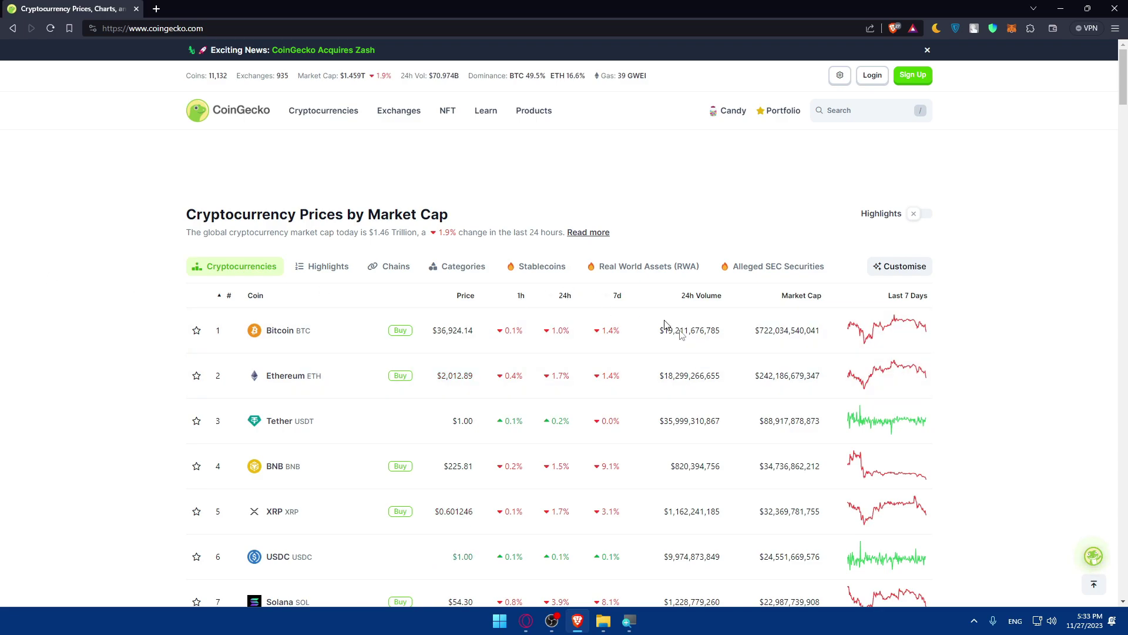
Turn on Dark Mode from the header's gear settings menu
scroll(637, 289, down, 2)
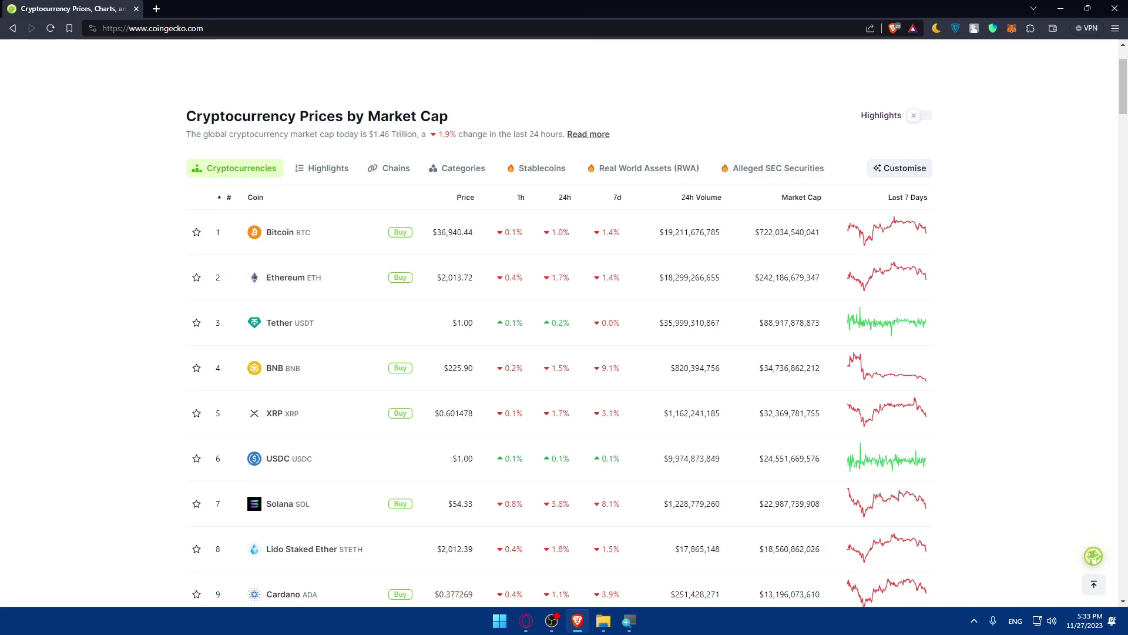
scroll(332, 359, up, 2)
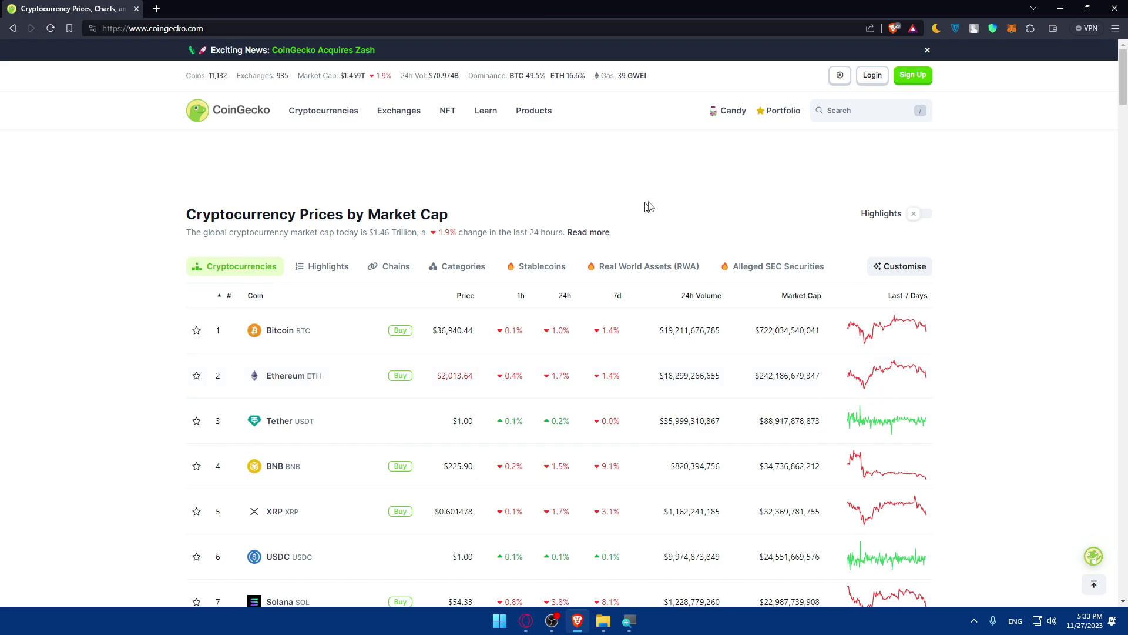
click(840, 76)
click(828, 160)
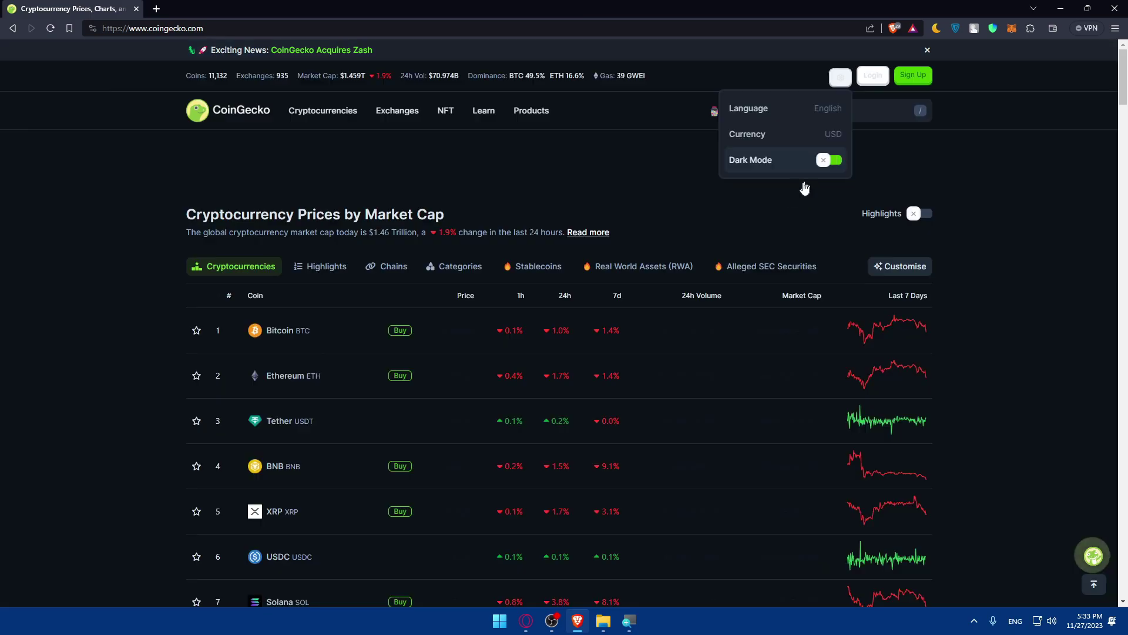
click(641, 183)
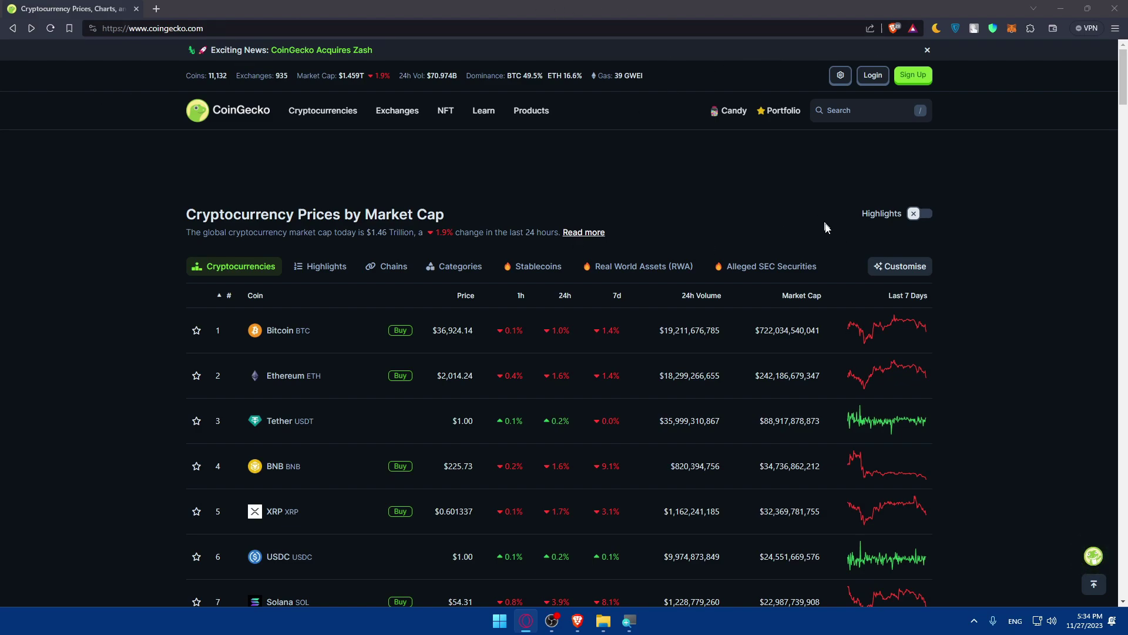
Sign up to CoinGecko with Continue with Google, picking the Google account
click(914, 78)
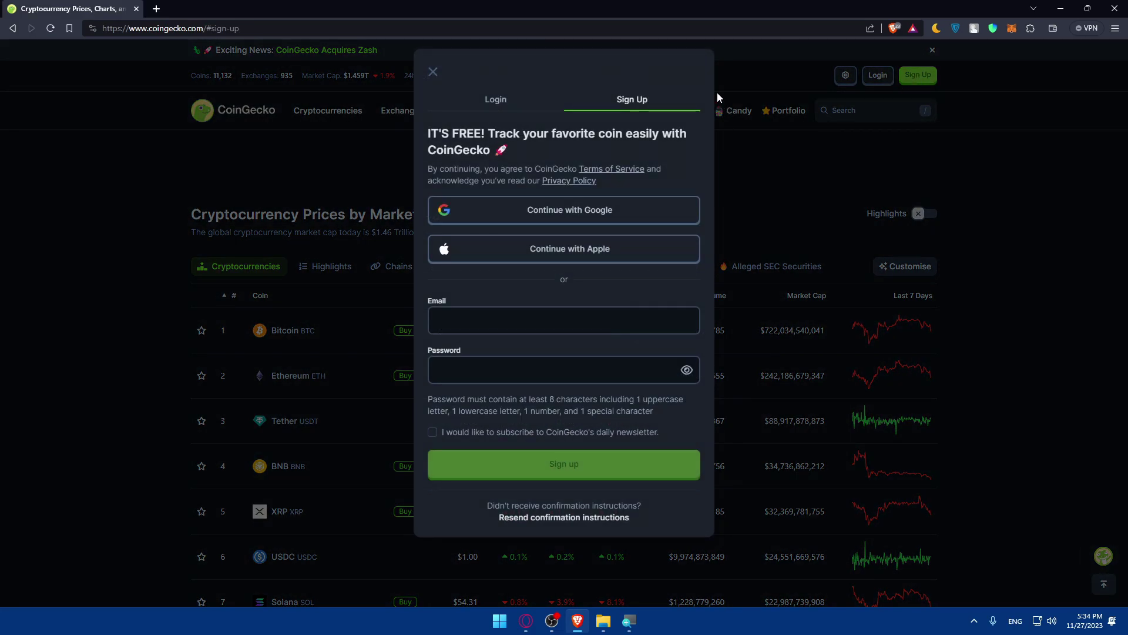
click(433, 72)
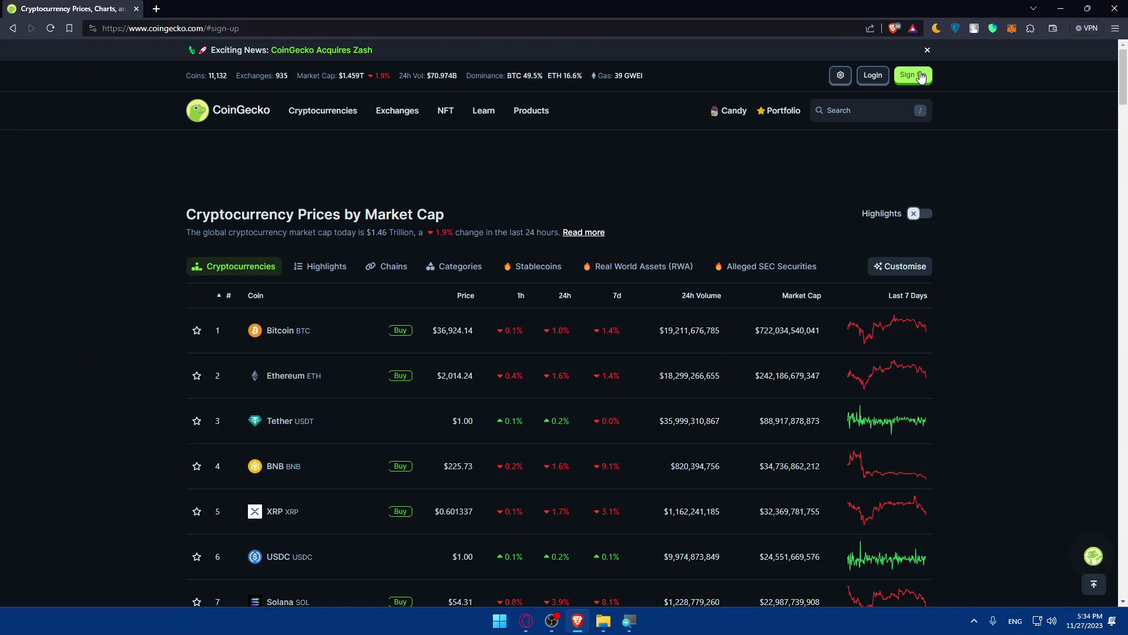
click(920, 77)
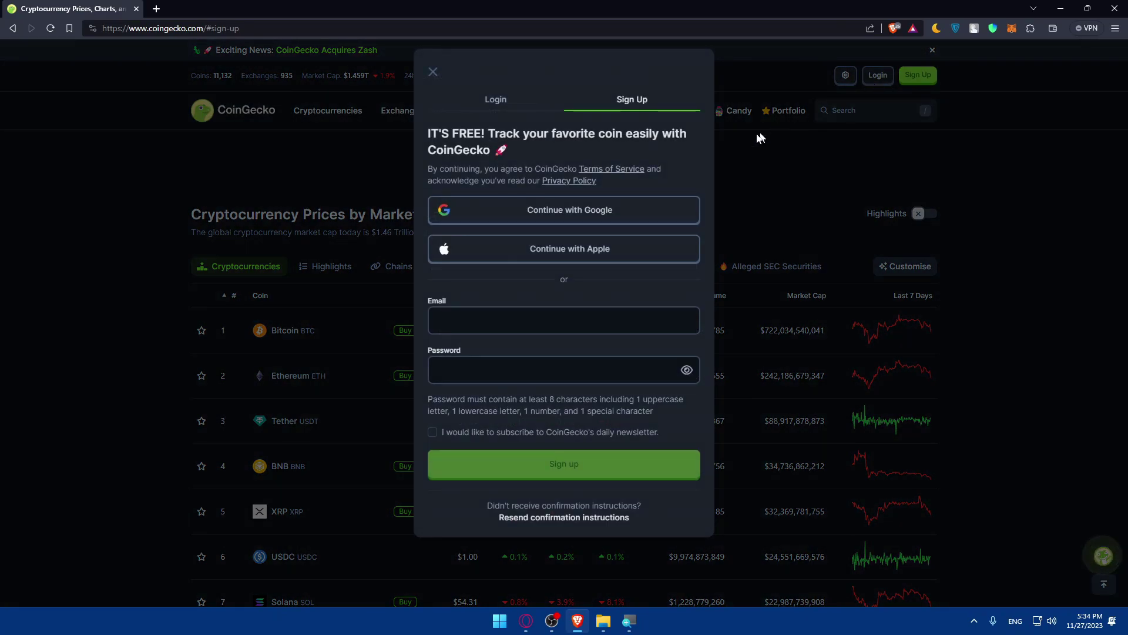
click(497, 100)
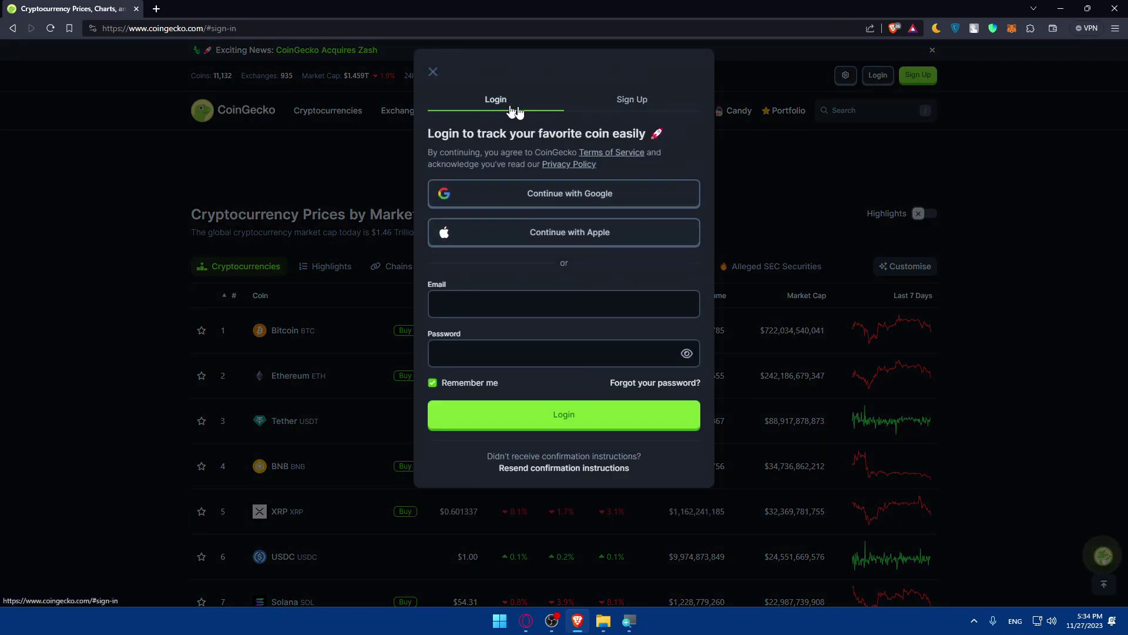
click(632, 99)
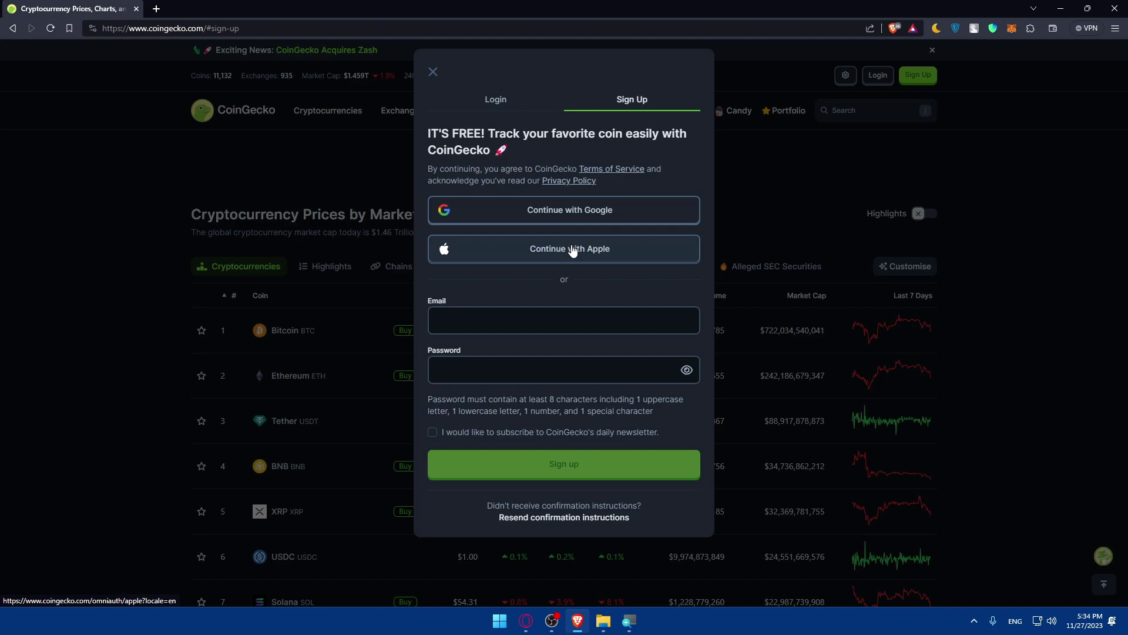
click(550, 217)
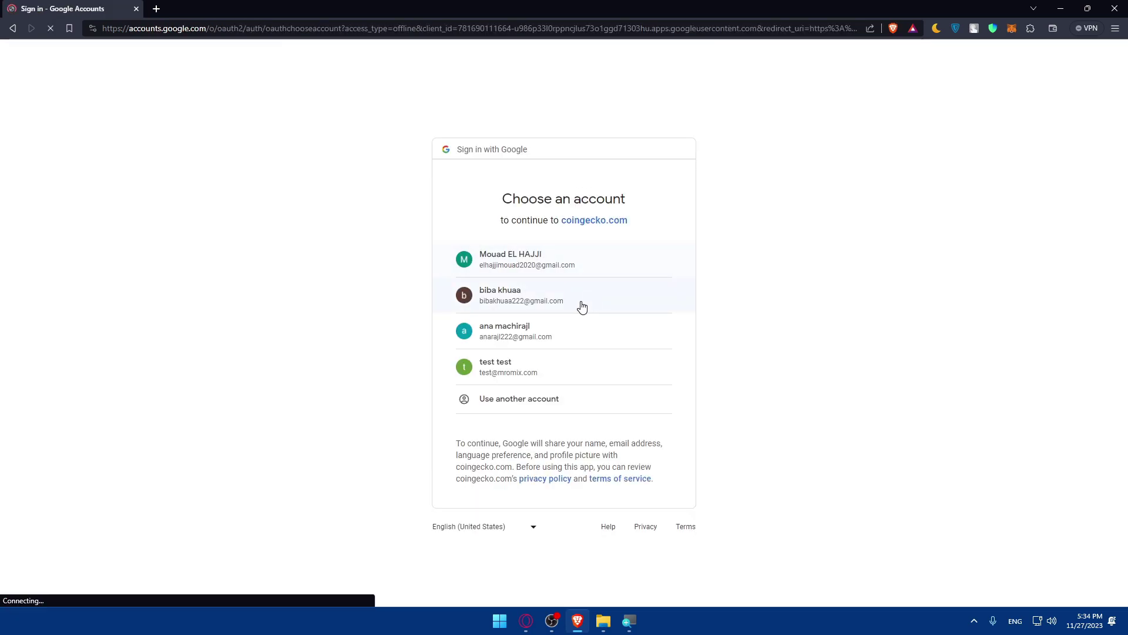
click(581, 305)
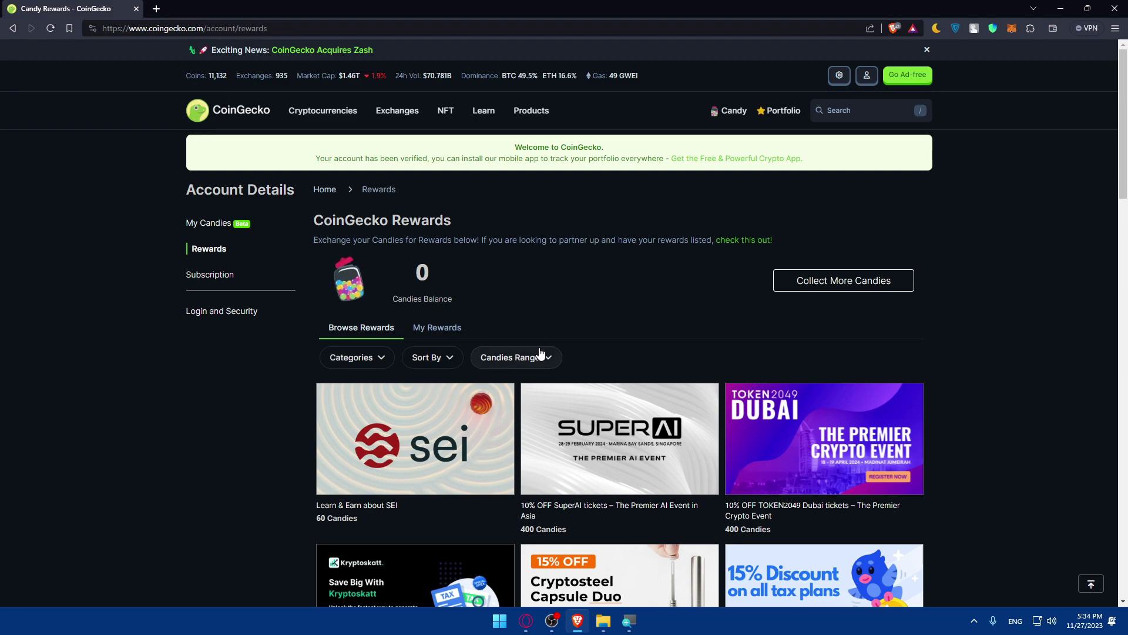
Return to the homepage, dismiss the Exciting News banner, and scroll to the footer
click(250, 115)
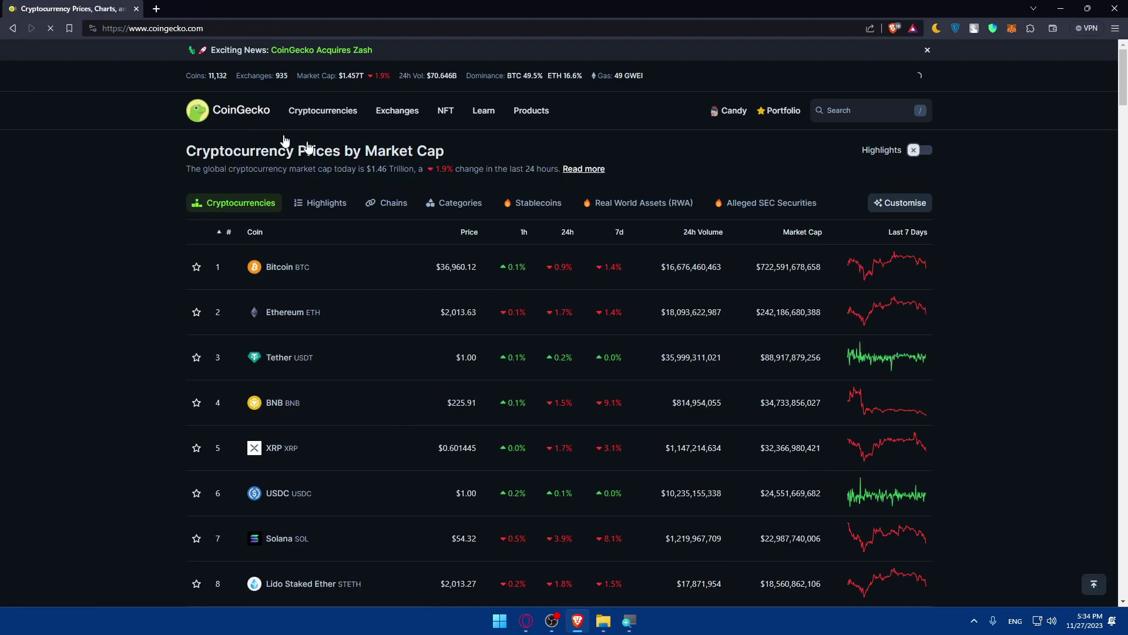
scroll(339, 322, down, 20)
scroll(382, 311, up, 5)
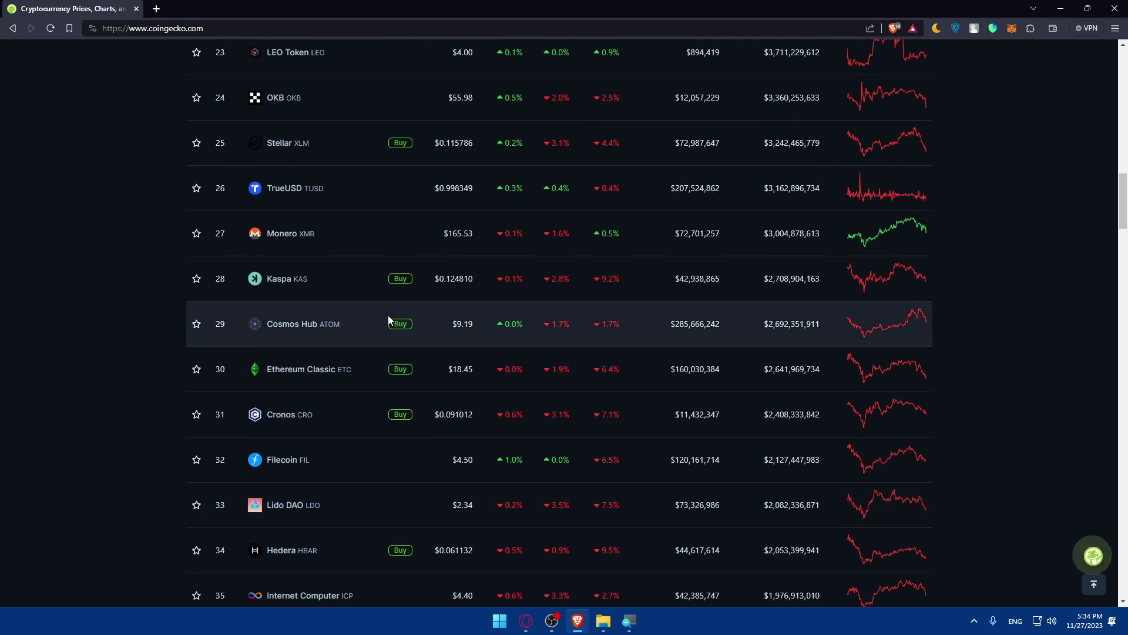
scroll(388, 319, up, 20)
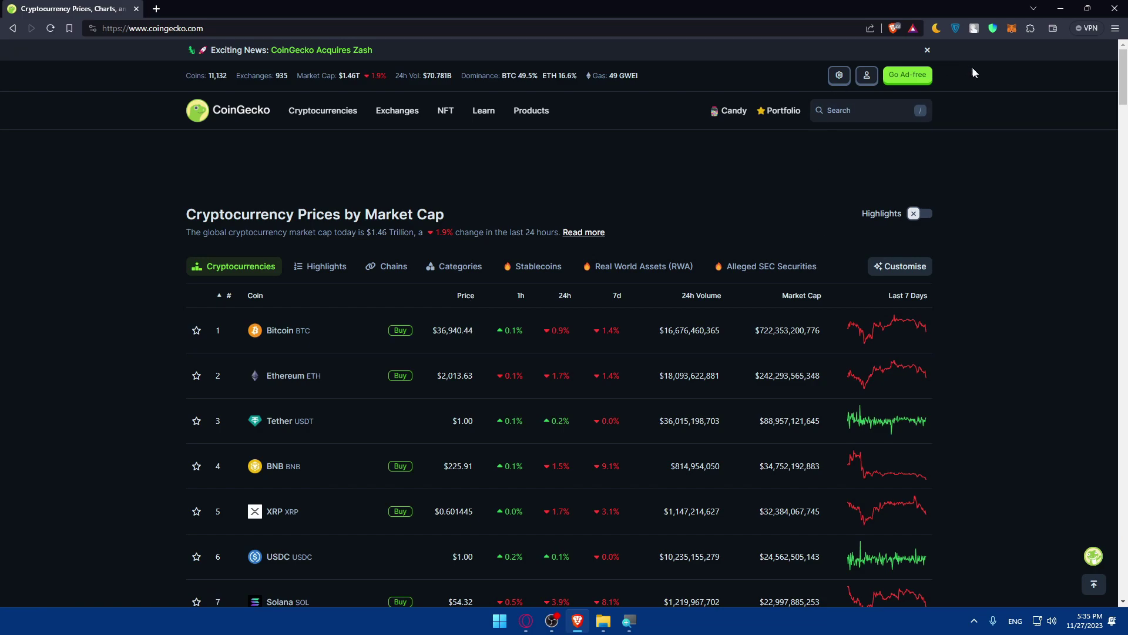
click(926, 53)
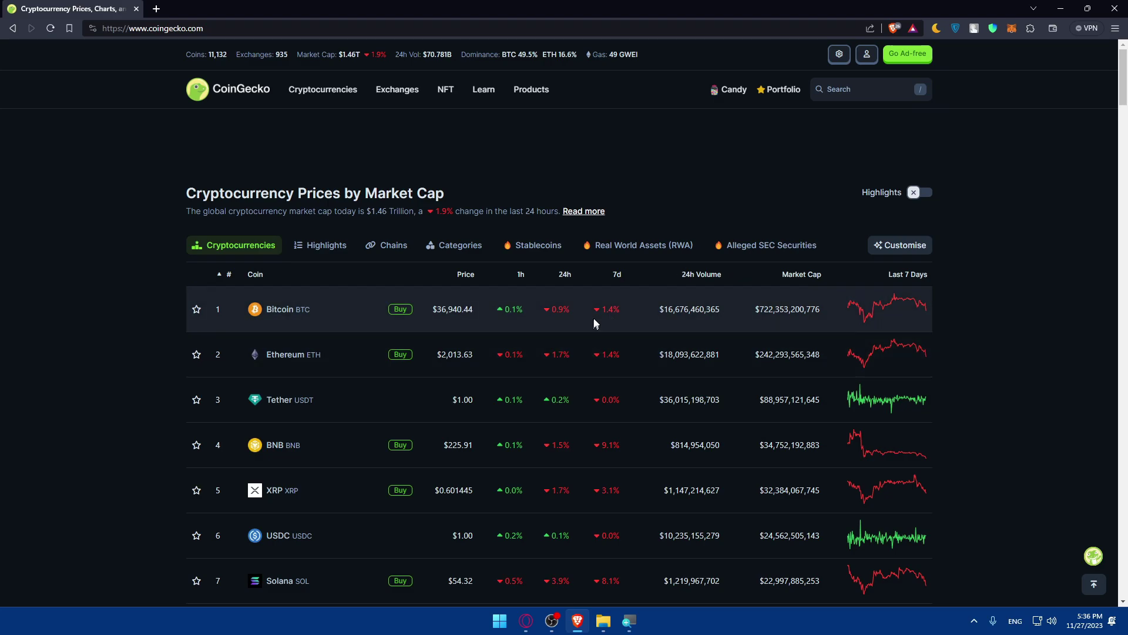
drag(1123, 81, 1125, 577)
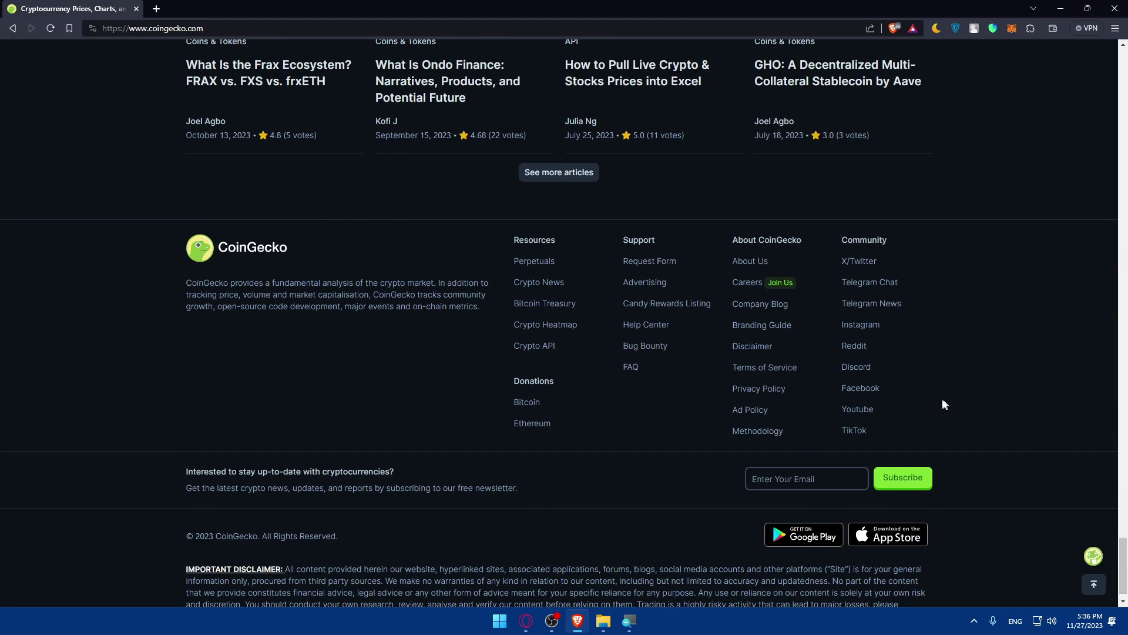
Open the coin request form and enter a test contact email
click(648, 270)
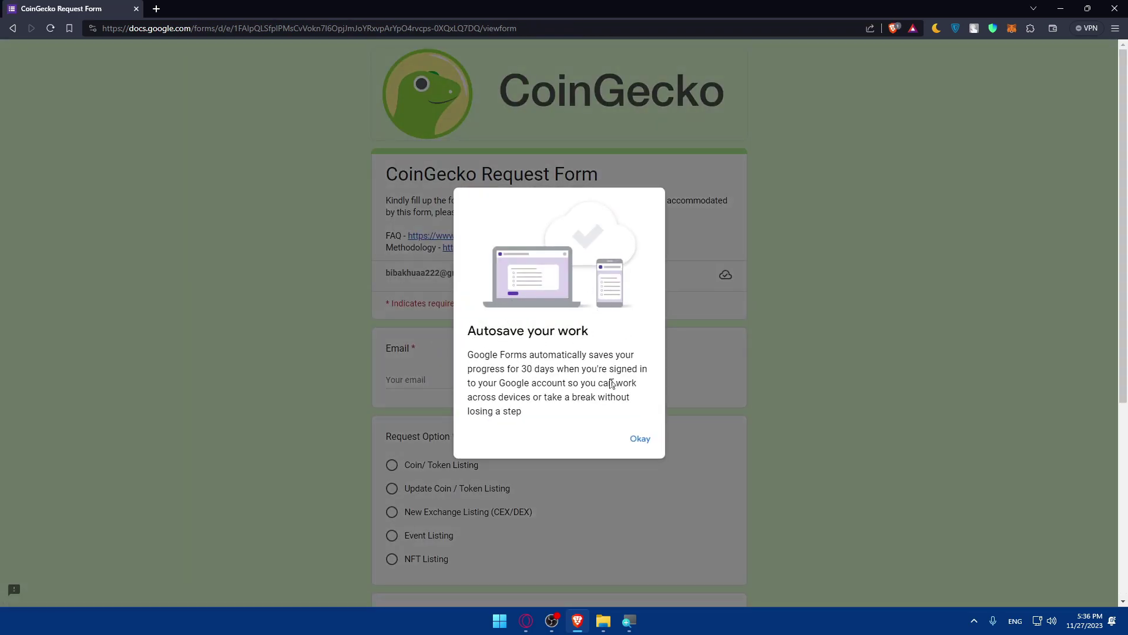
click(639, 440)
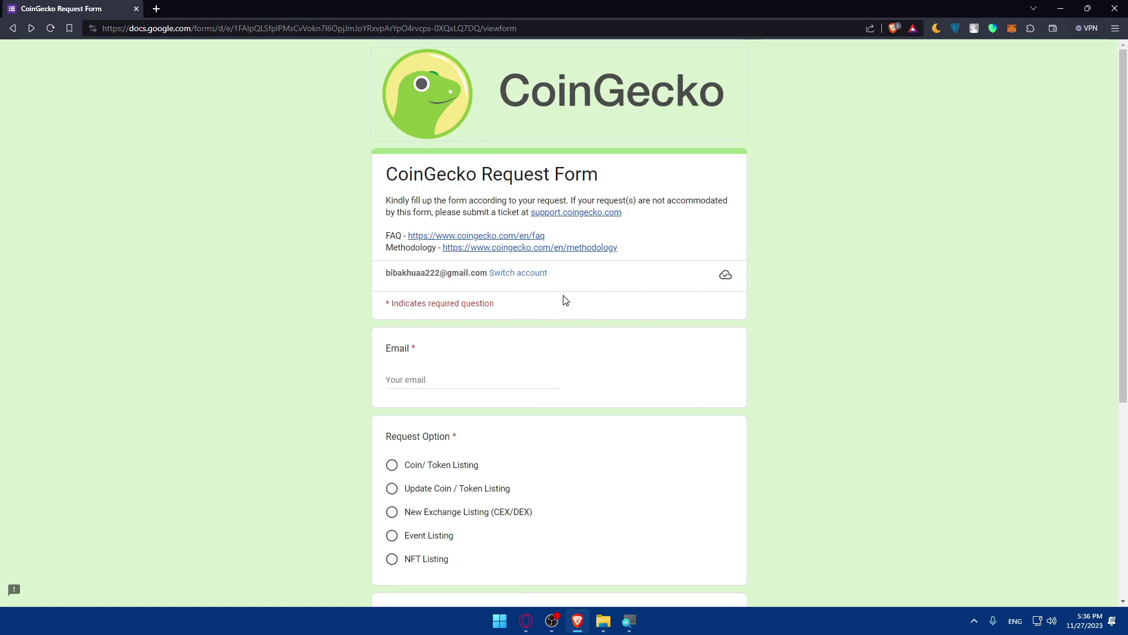
click(471, 383)
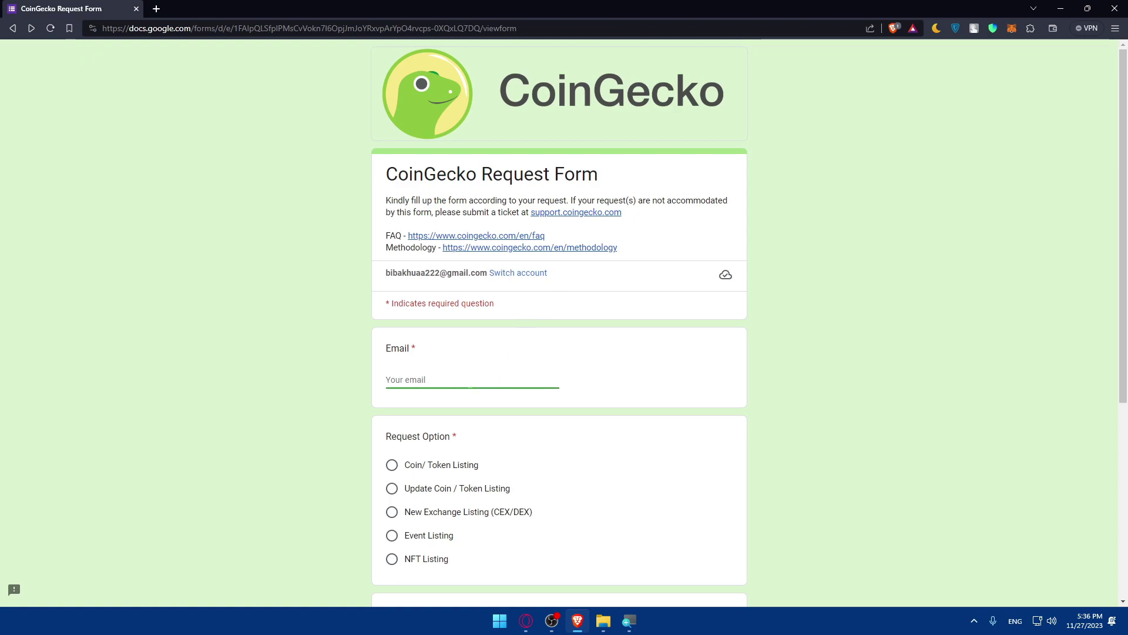
text(test@)
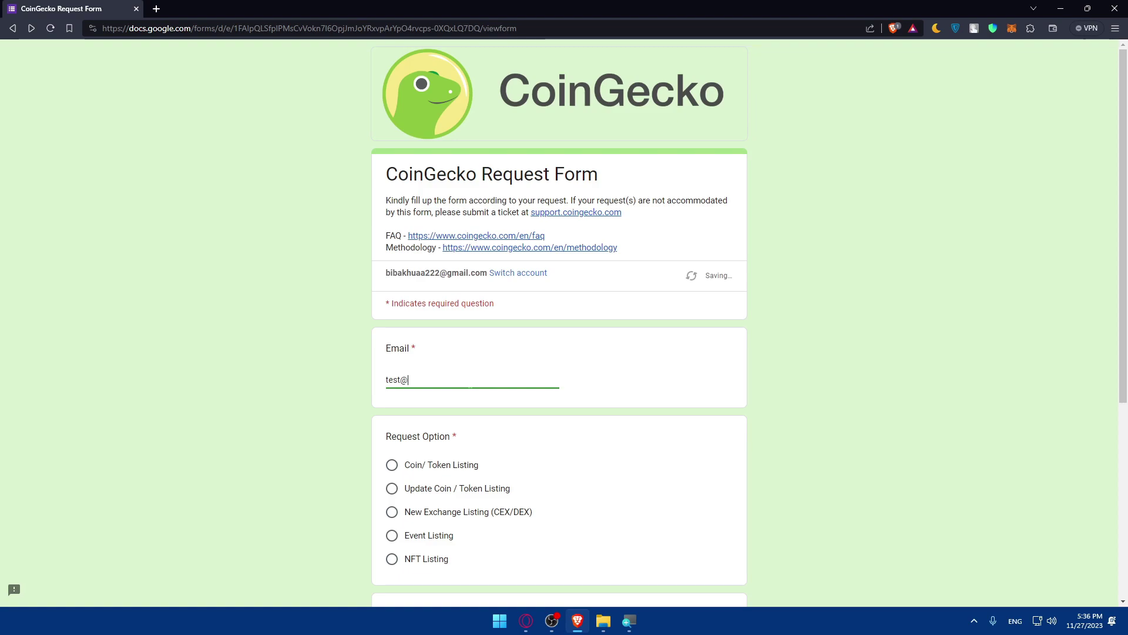
text(gmail.com)
Choose Coin/ Token Listing and tick both the declaration and acknowledgement boxes
scroll(433, 352, down, 2)
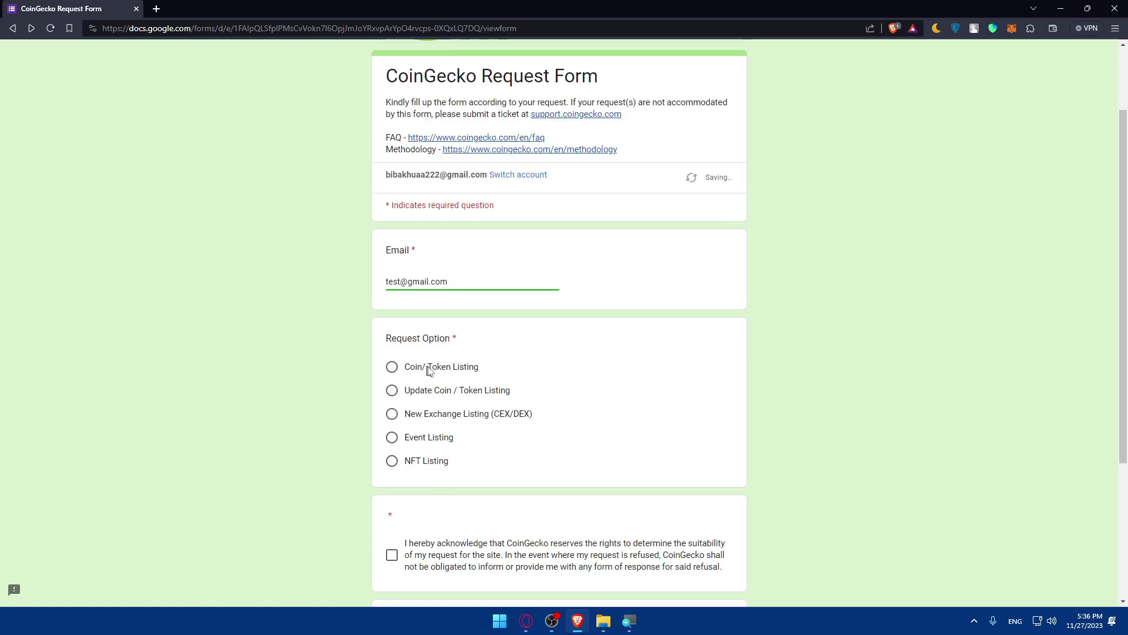
click(392, 368)
scroll(424, 379, down, 4)
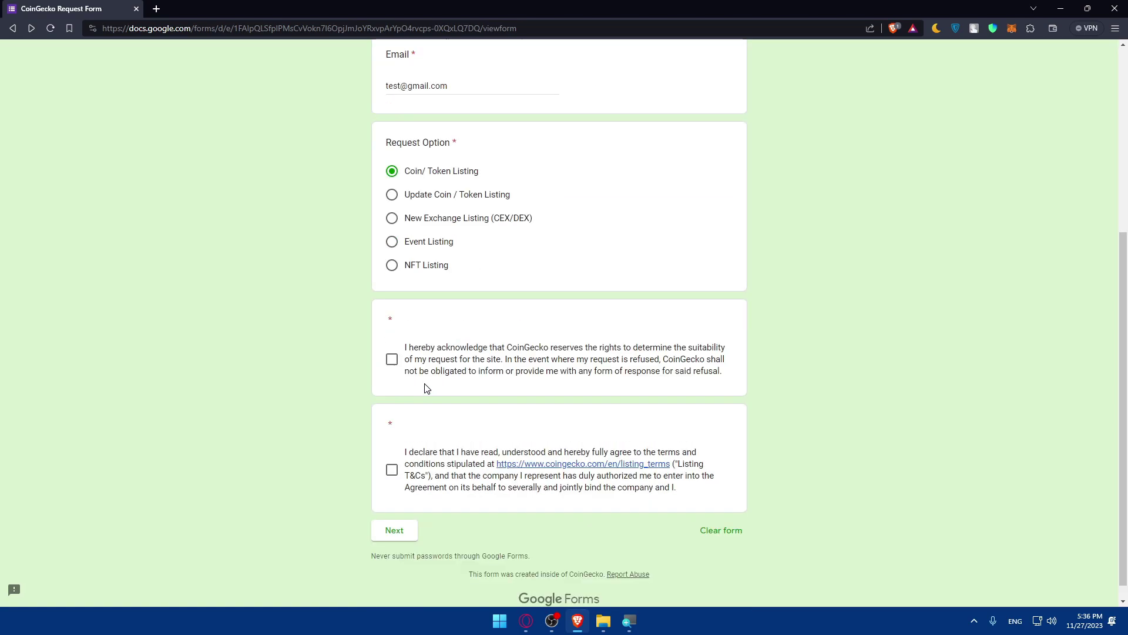
click(396, 473)
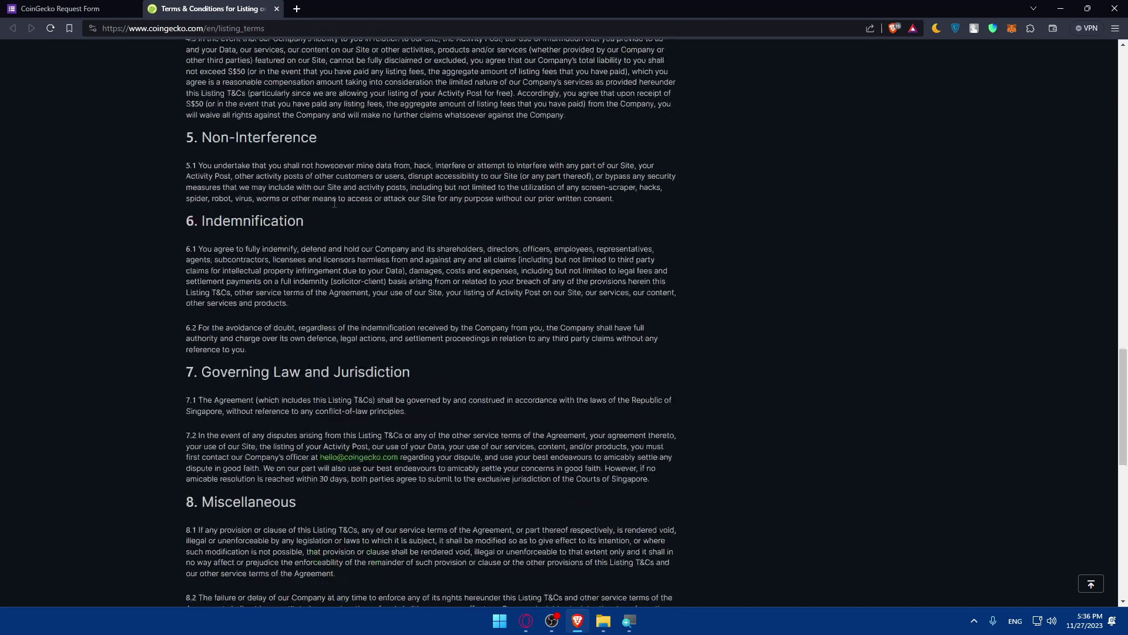
scroll(376, 282, up, 20)
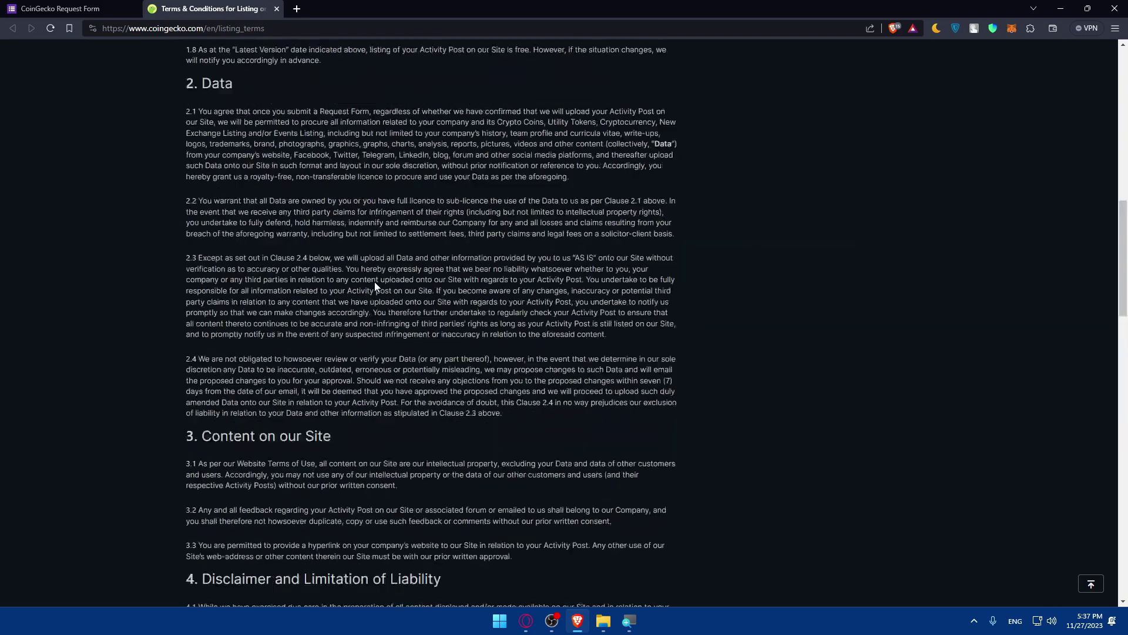
click(276, 9)
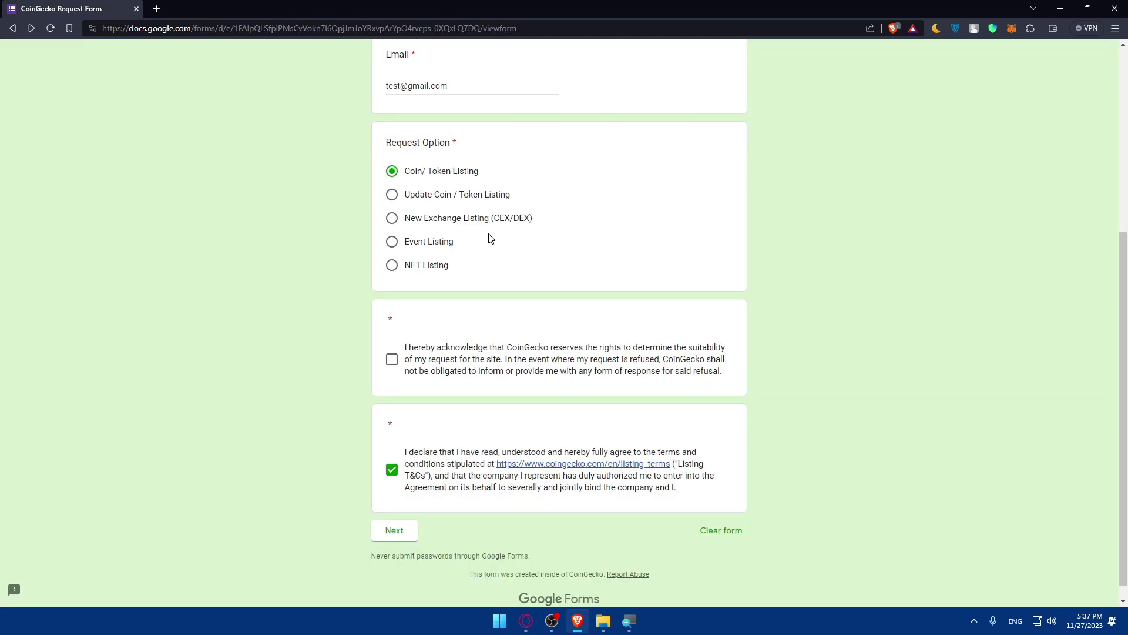
click(406, 530)
click(392, 323)
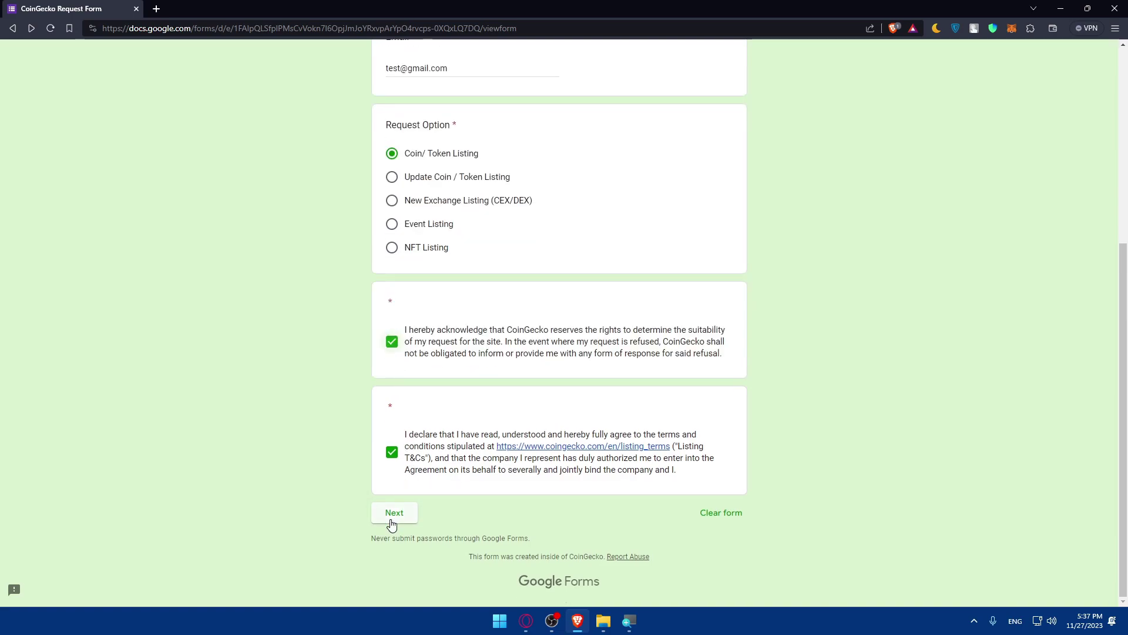
Follow the coingecko.com/request-form link and pick the Coin new listing request
click(393, 516)
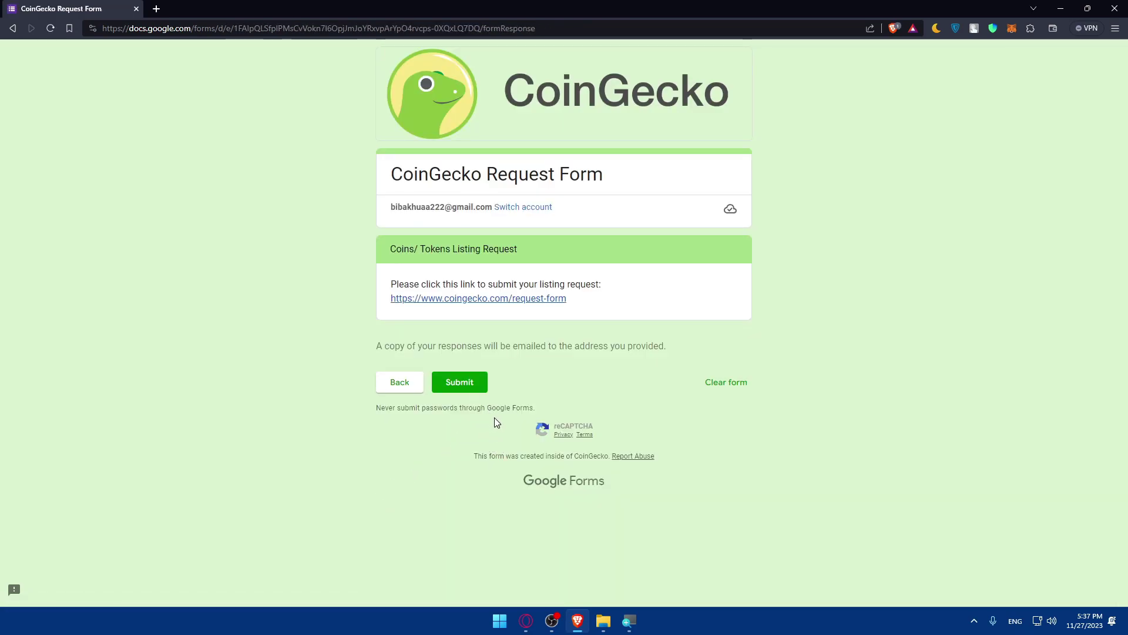
click(468, 299)
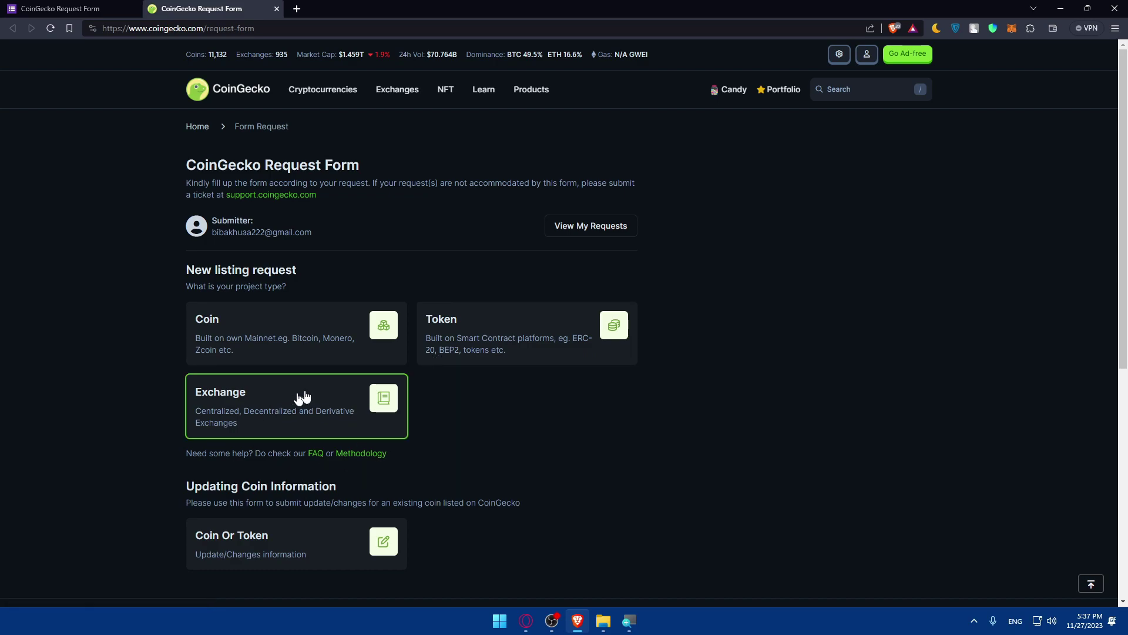
scroll(325, 393, down, 2)
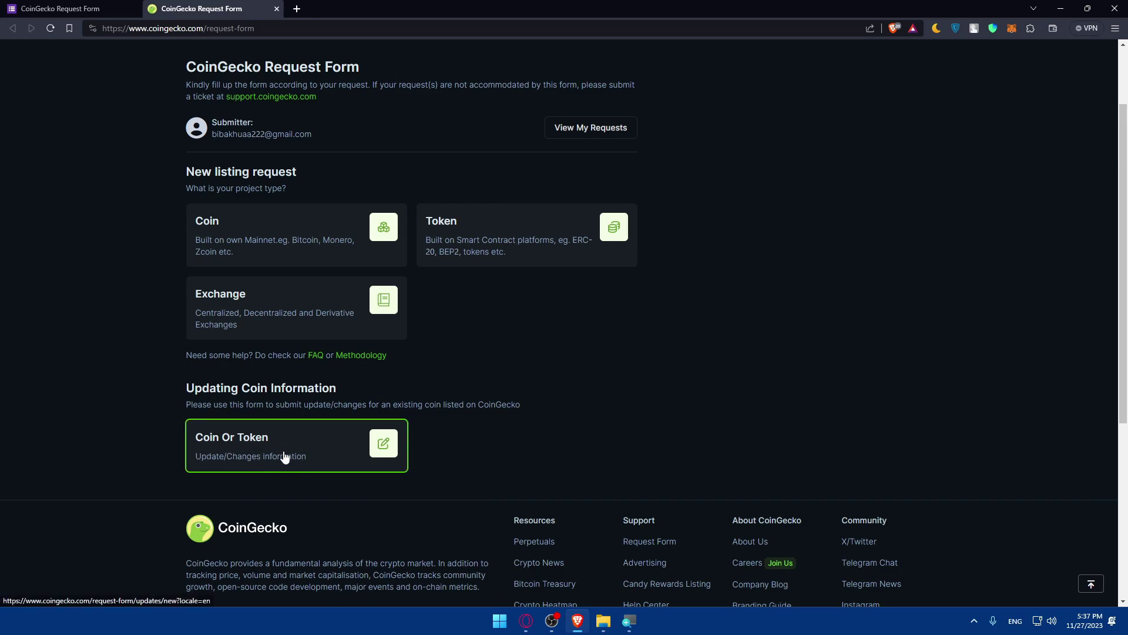
scroll(284, 457, up, 2)
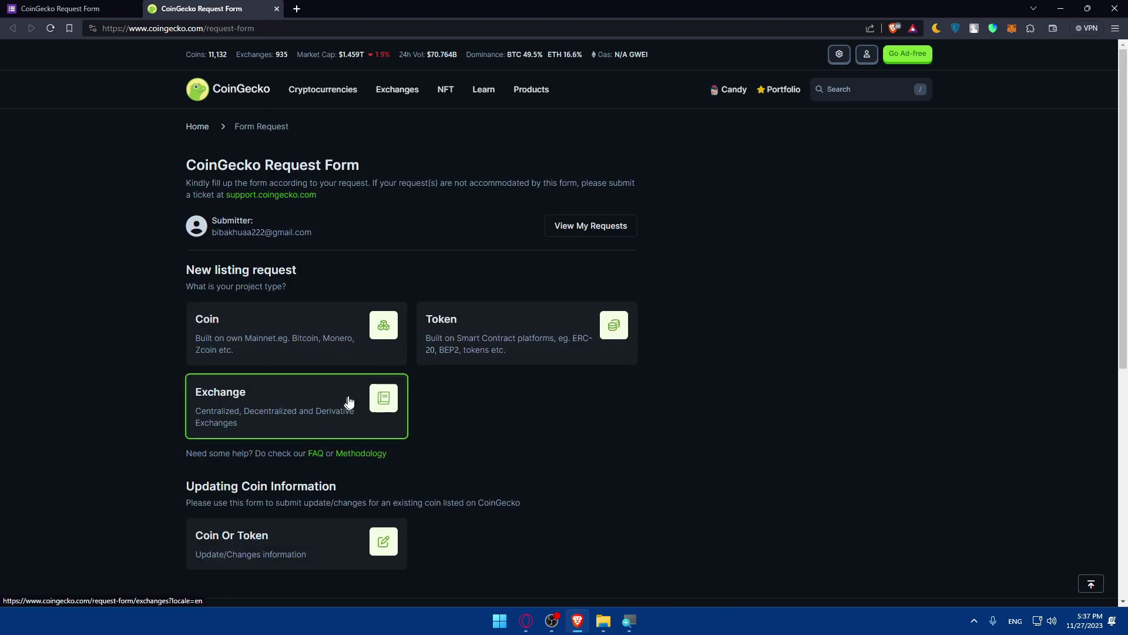
click(323, 348)
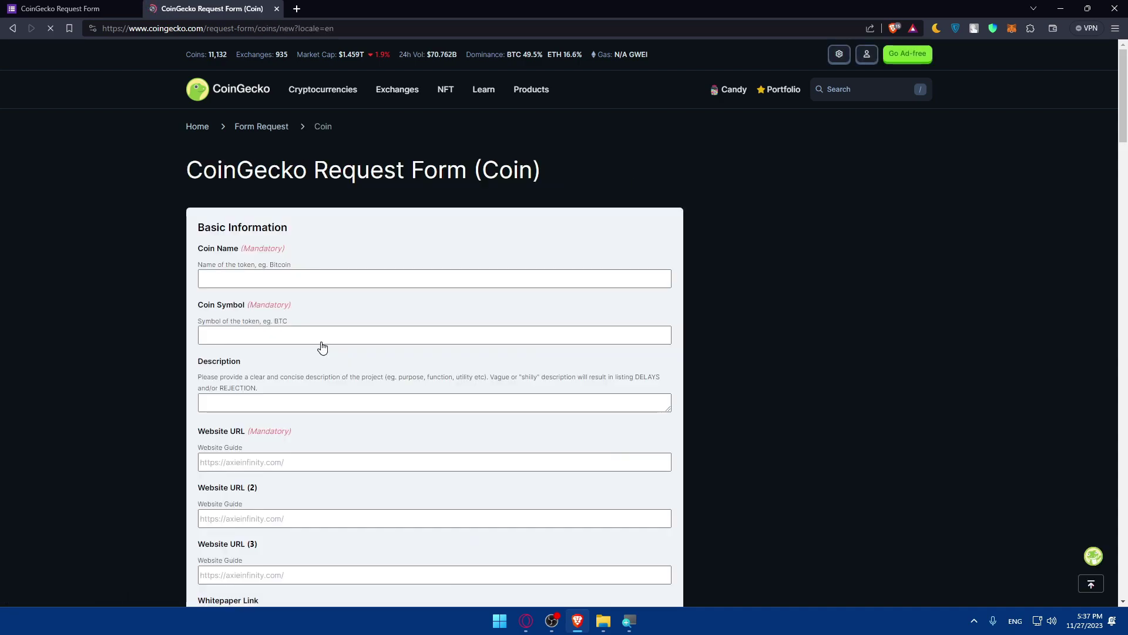
Complete Coin Name as 'test tester' and start typing the Website URL
scroll(340, 282, down, 20)
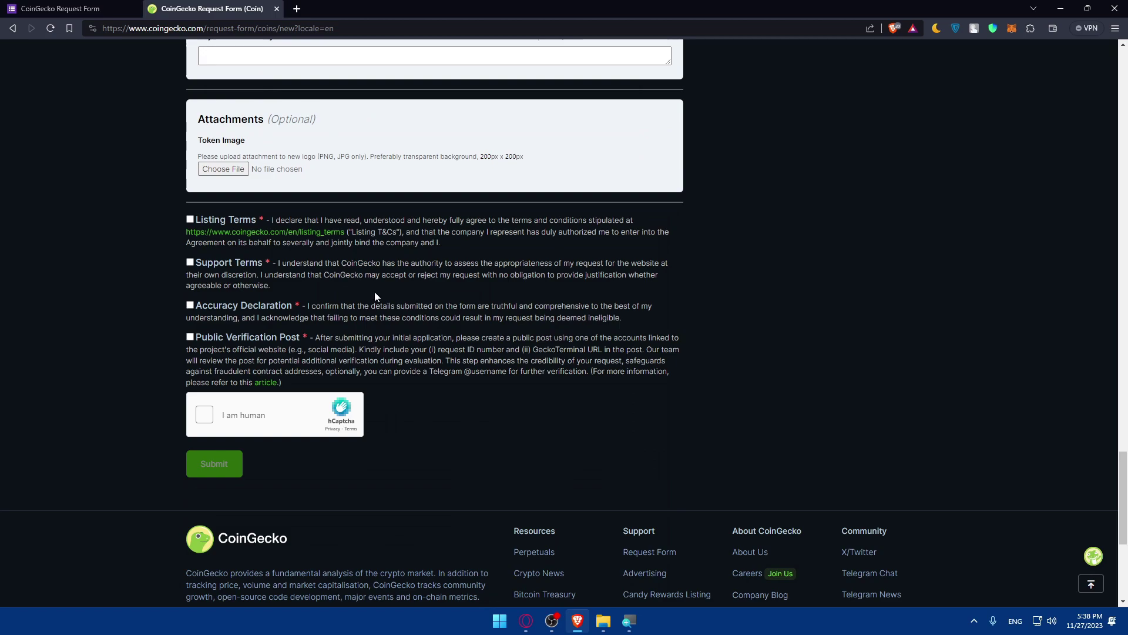
scroll(375, 293, up, 20)
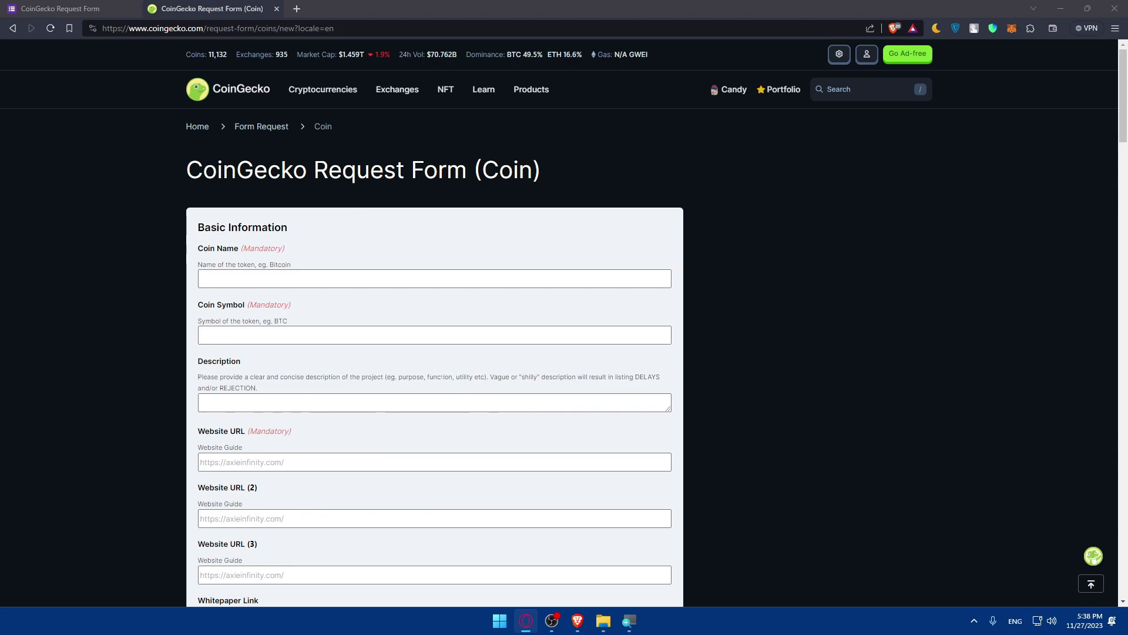
click(282, 278)
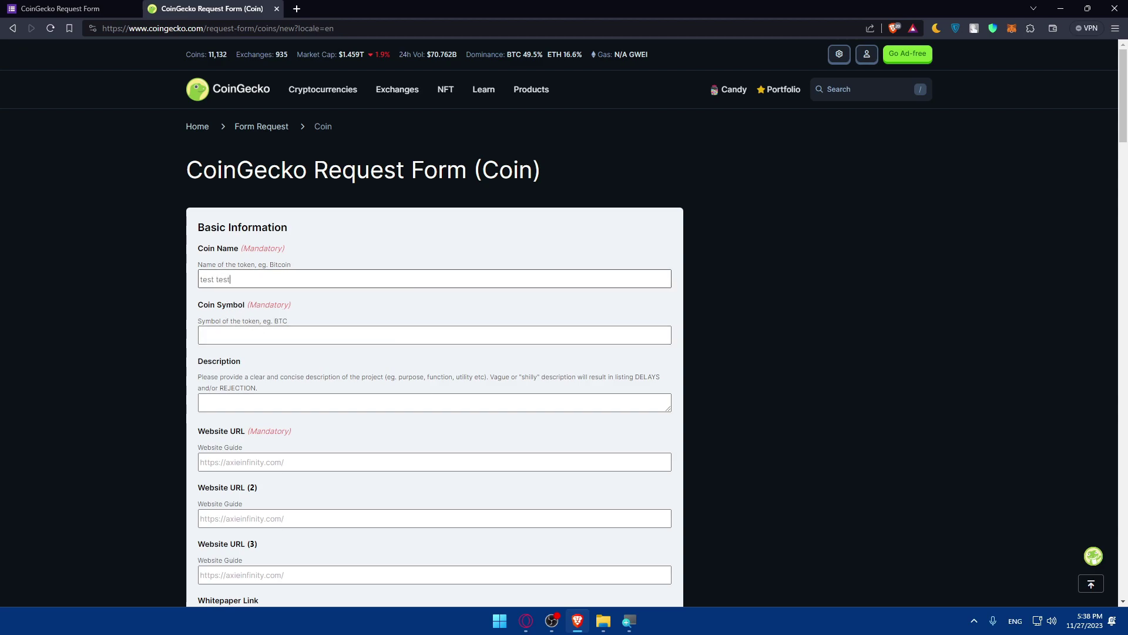
text(tester)
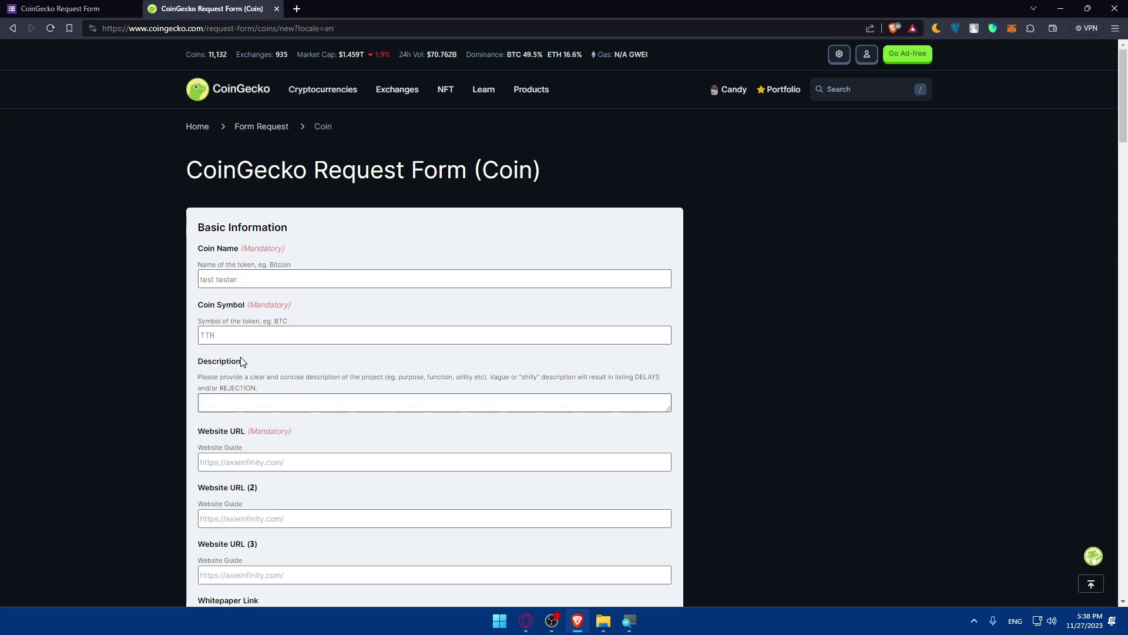
click(311, 404)
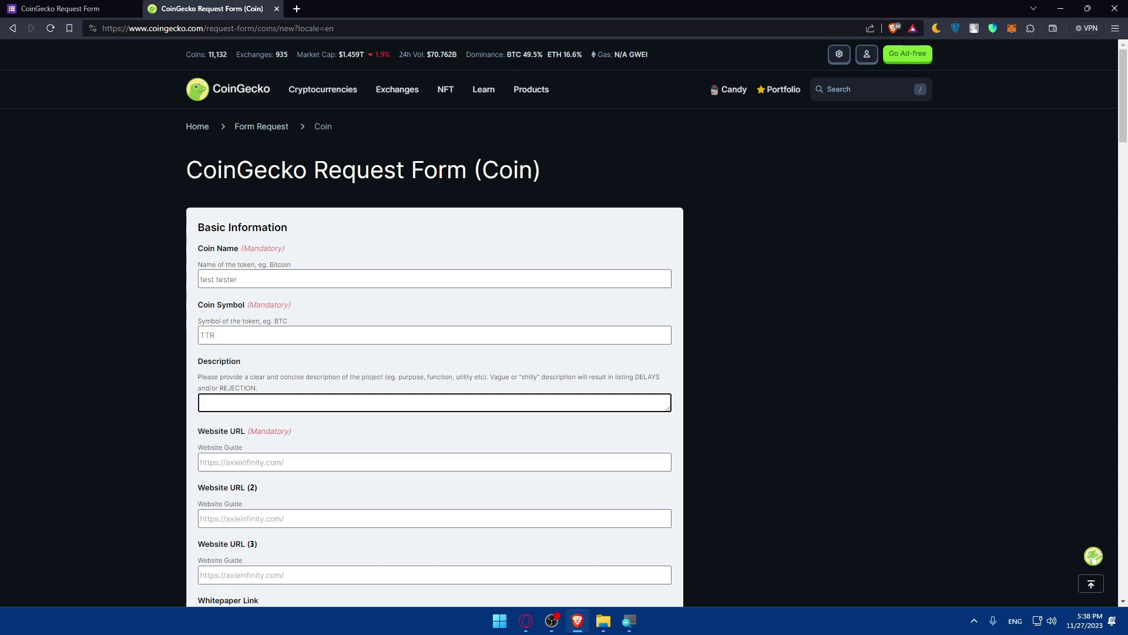
click(277, 448)
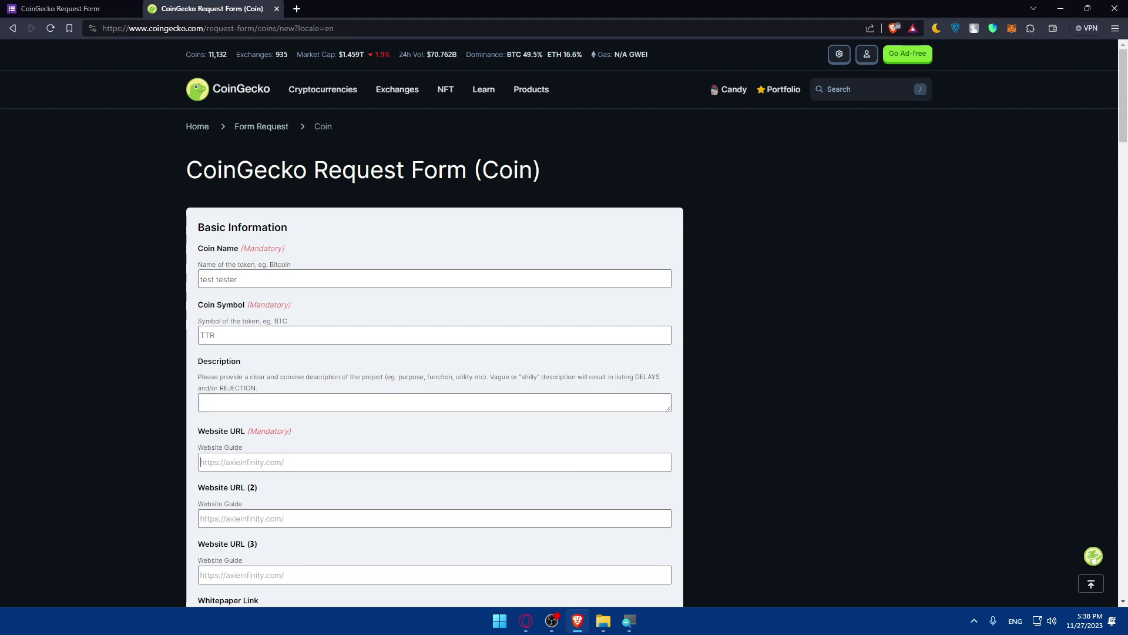
text(htpps://www.test.com)
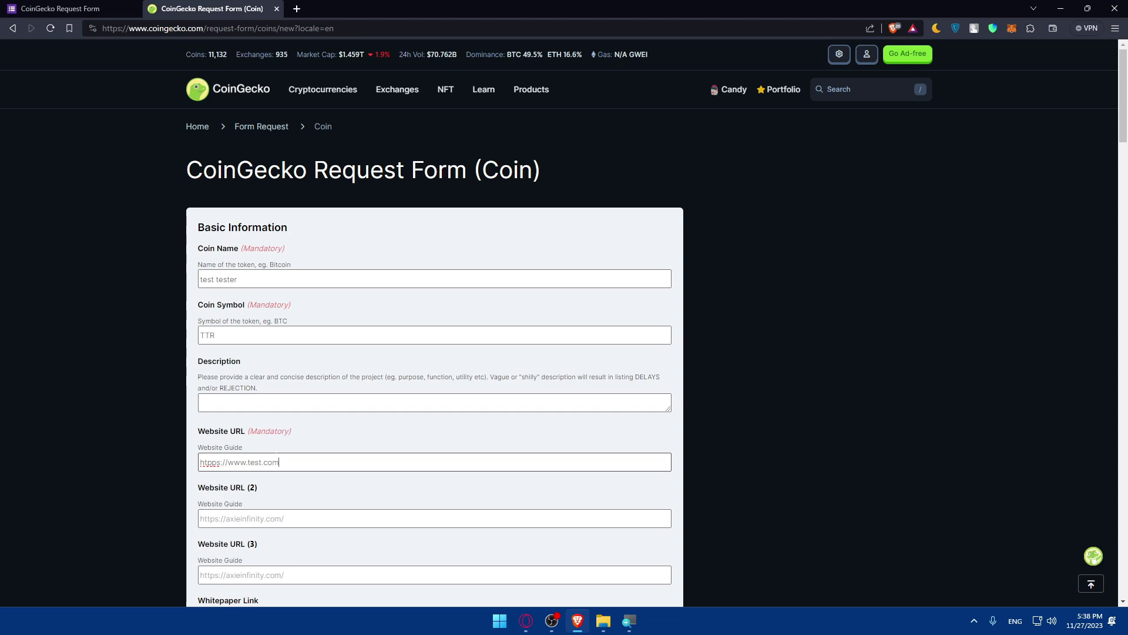
scroll(310, 478, down, 2)
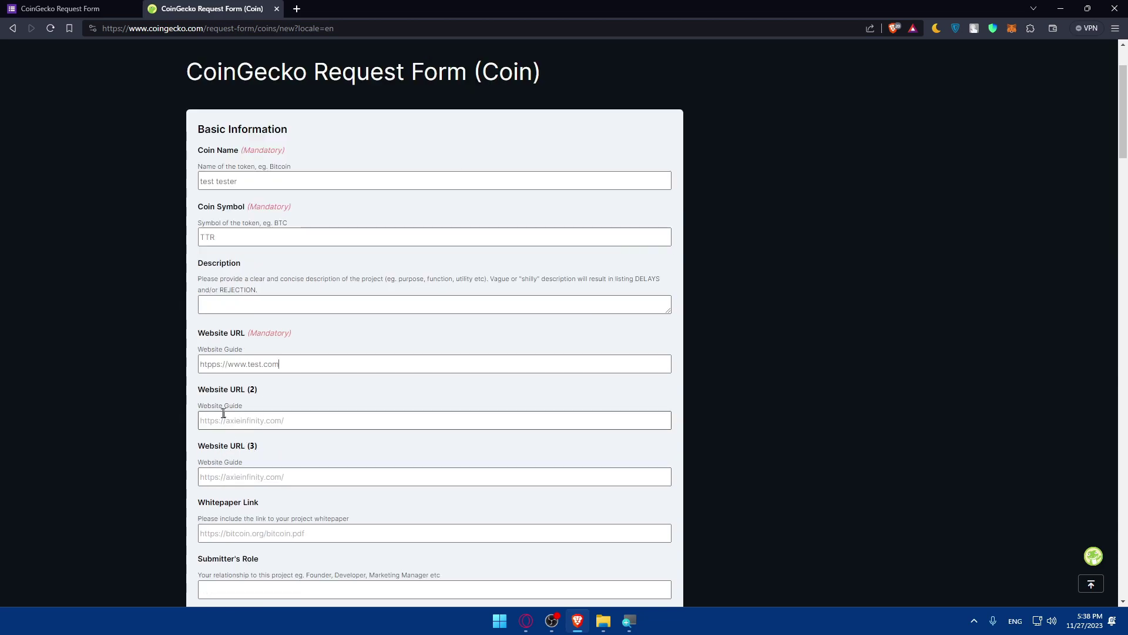
scroll(265, 397, down, 2)
scroll(290, 372, down, 2)
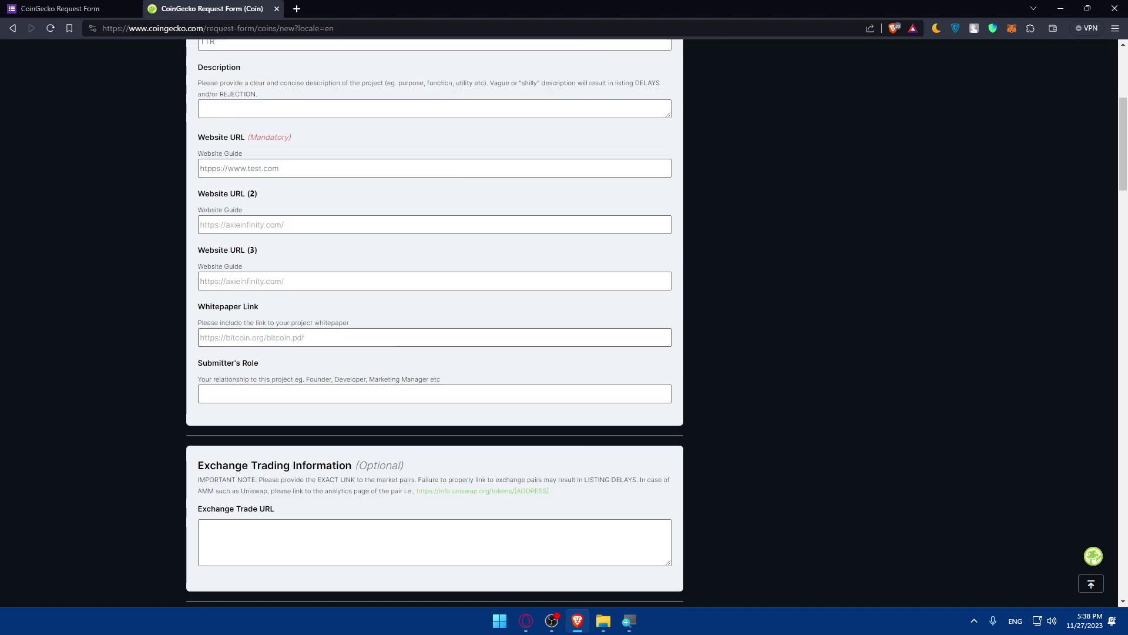
click(356, 340)
scroll(317, 352, down, 3)
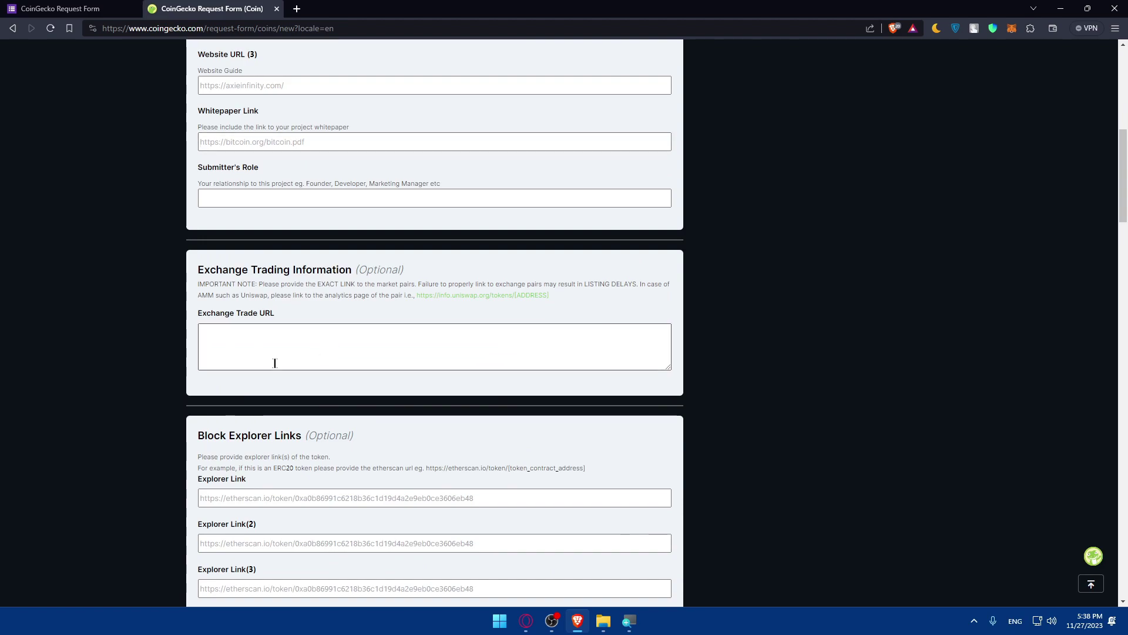
scroll(279, 363, up, 3)
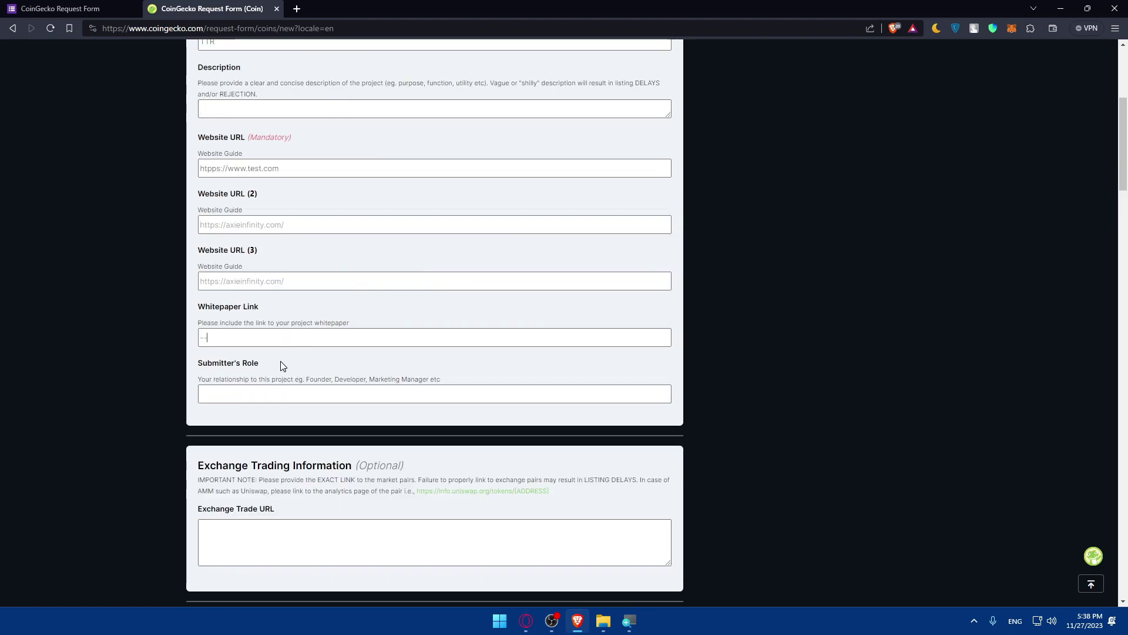
scroll(282, 366, down, 3)
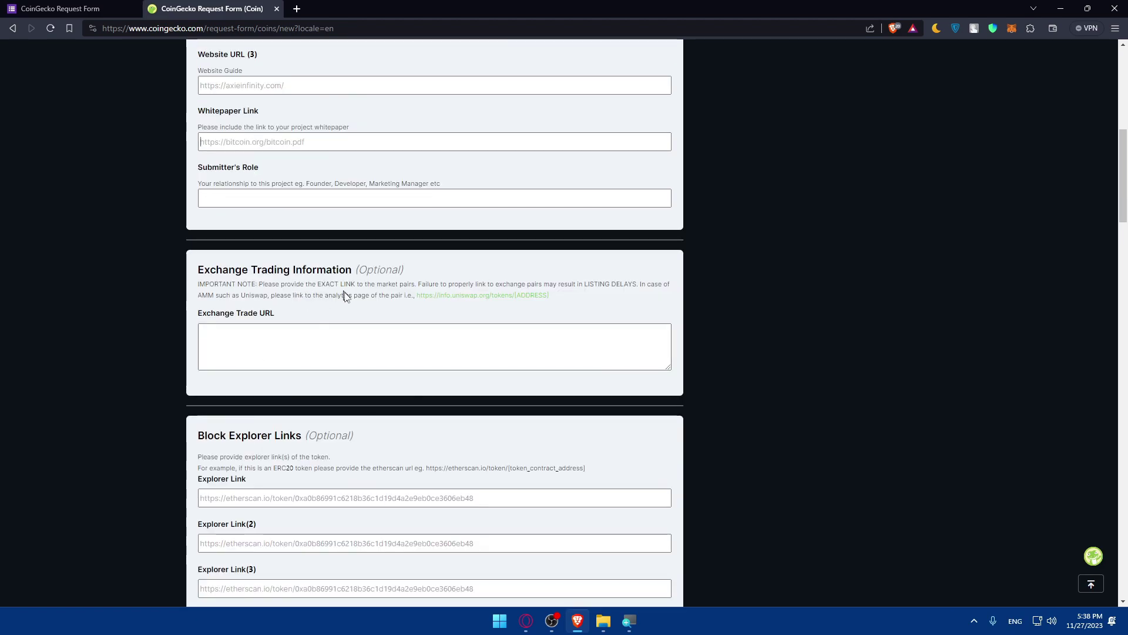
scroll(329, 291, down, 6)
scroll(306, 287, down, 10)
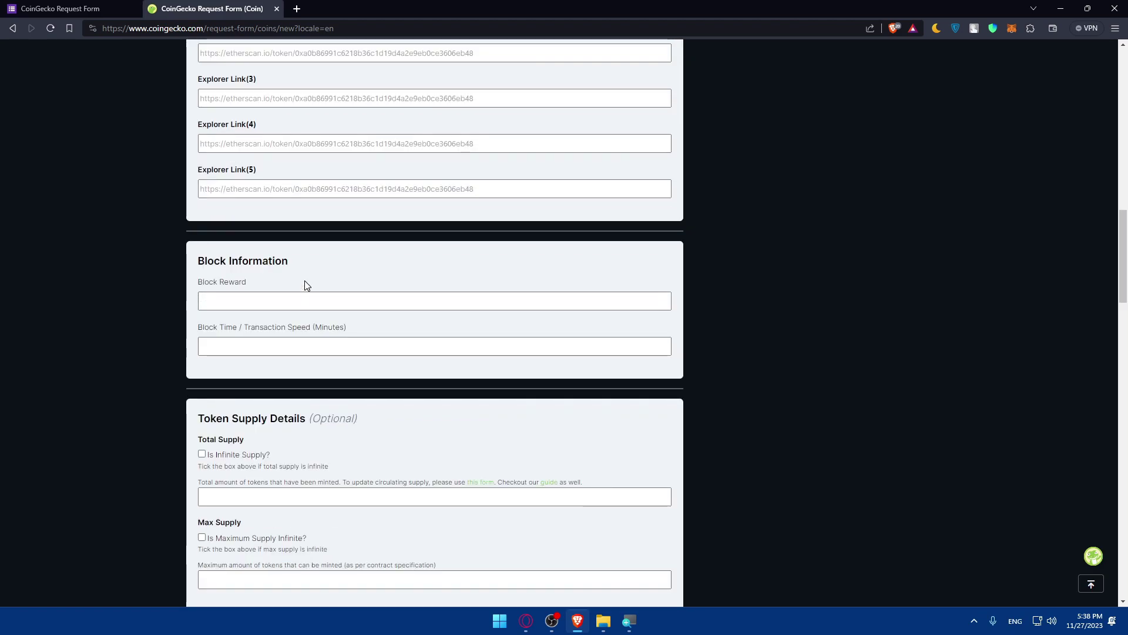
scroll(312, 359, down, 5)
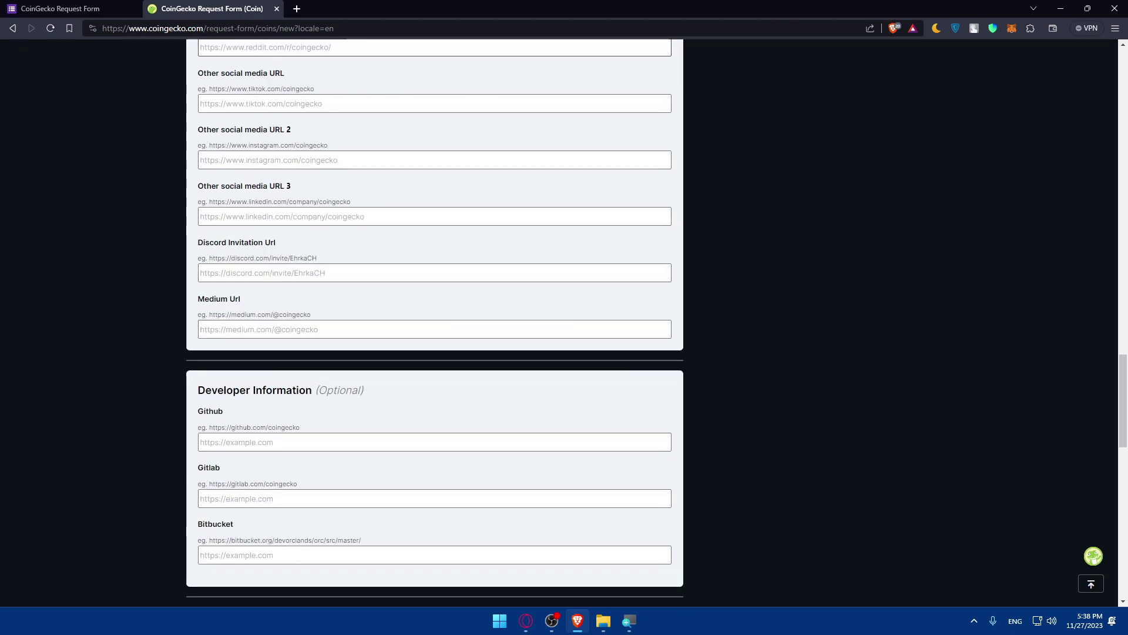
scroll(311, 358, down, 10)
scroll(322, 390, up, 3)
scroll(322, 390, up, 20)
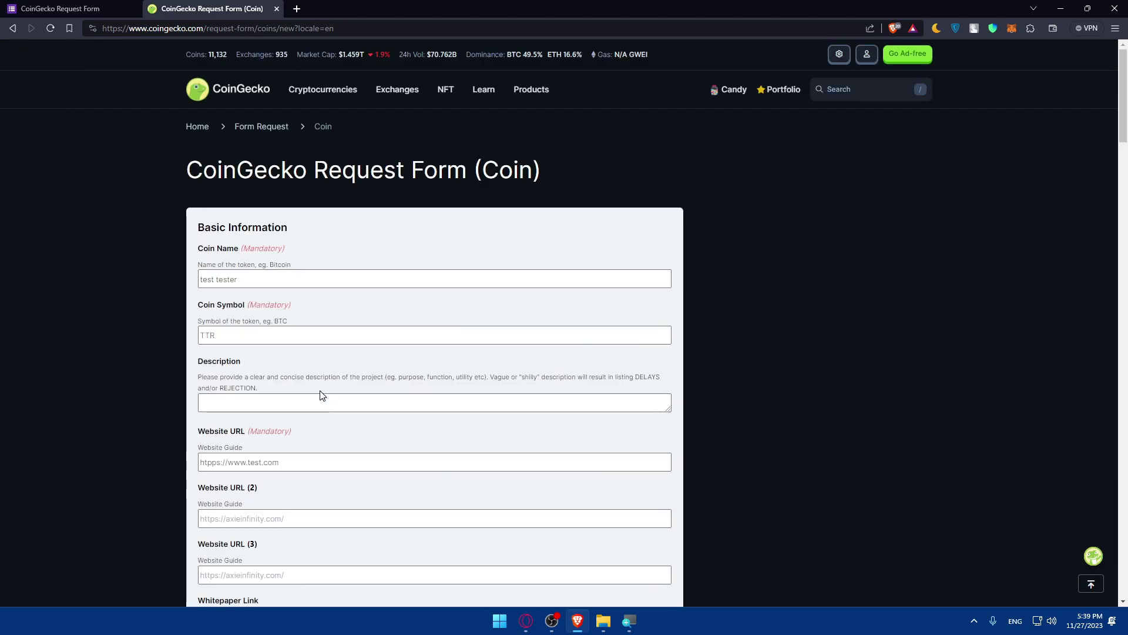
scroll(335, 377, down, 12)
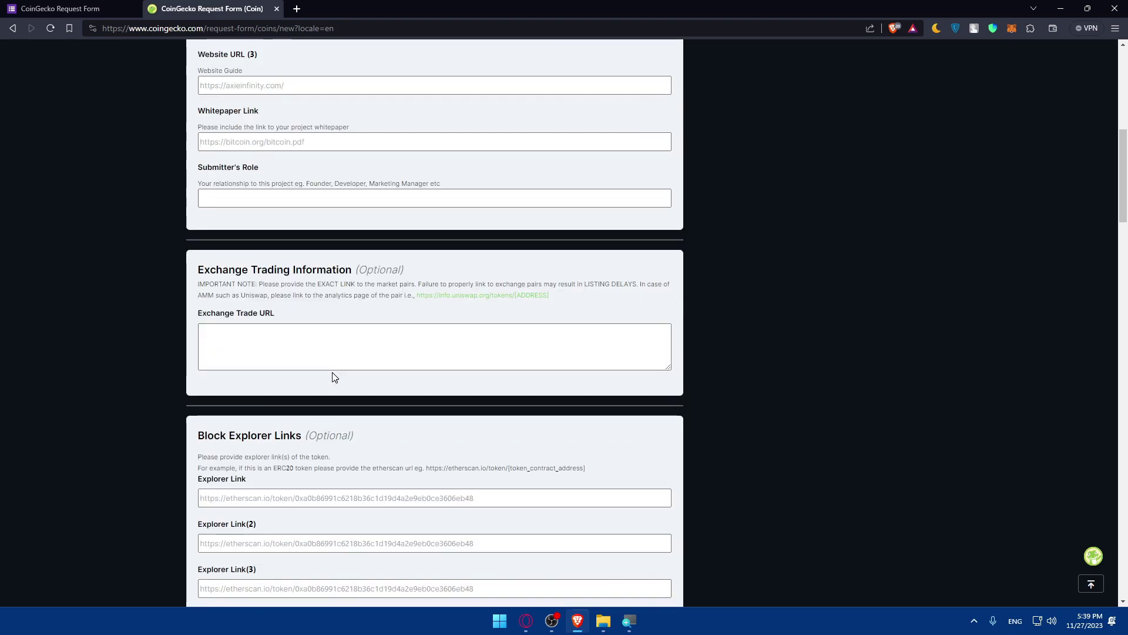
scroll(335, 377, down, 5)
scroll(288, 297, up, 12)
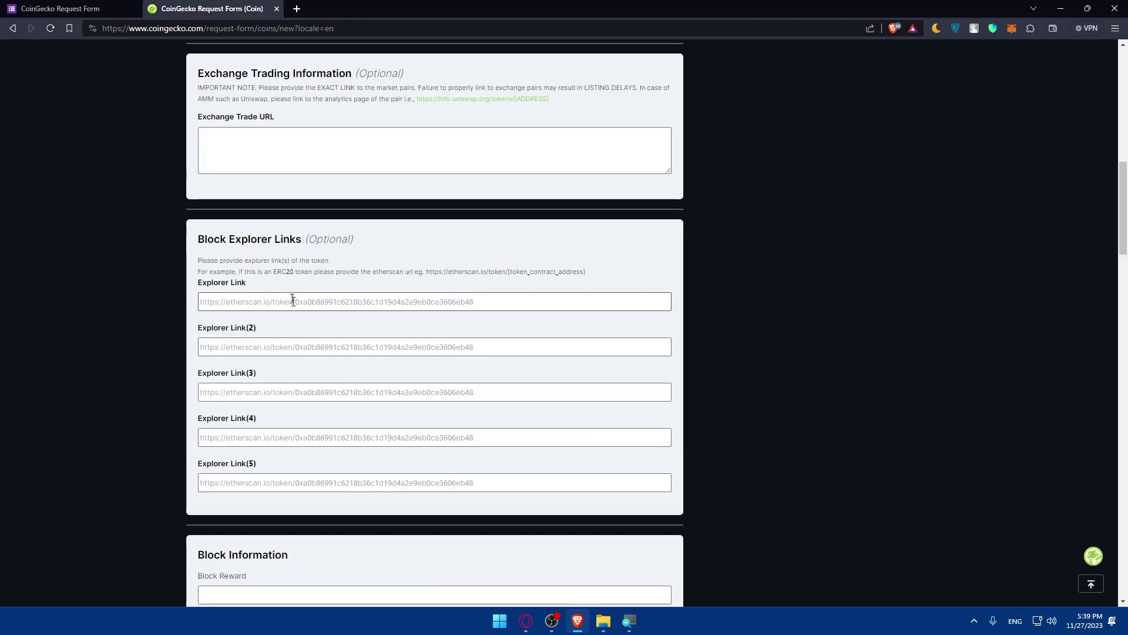
scroll(276, 269, down, 12)
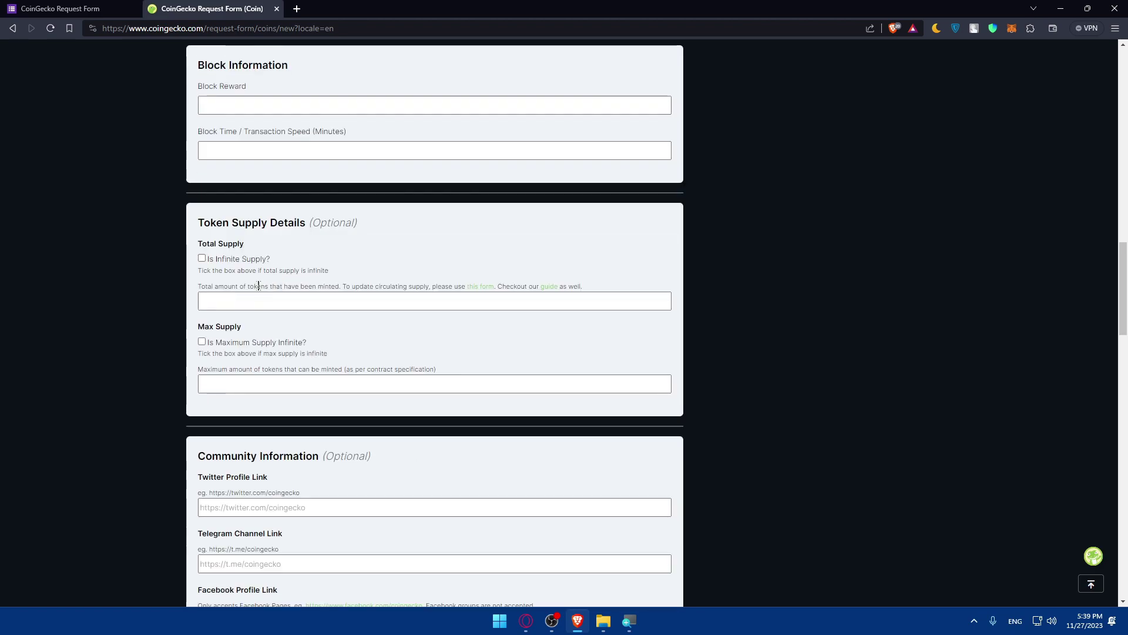
scroll(258, 286, down, 2)
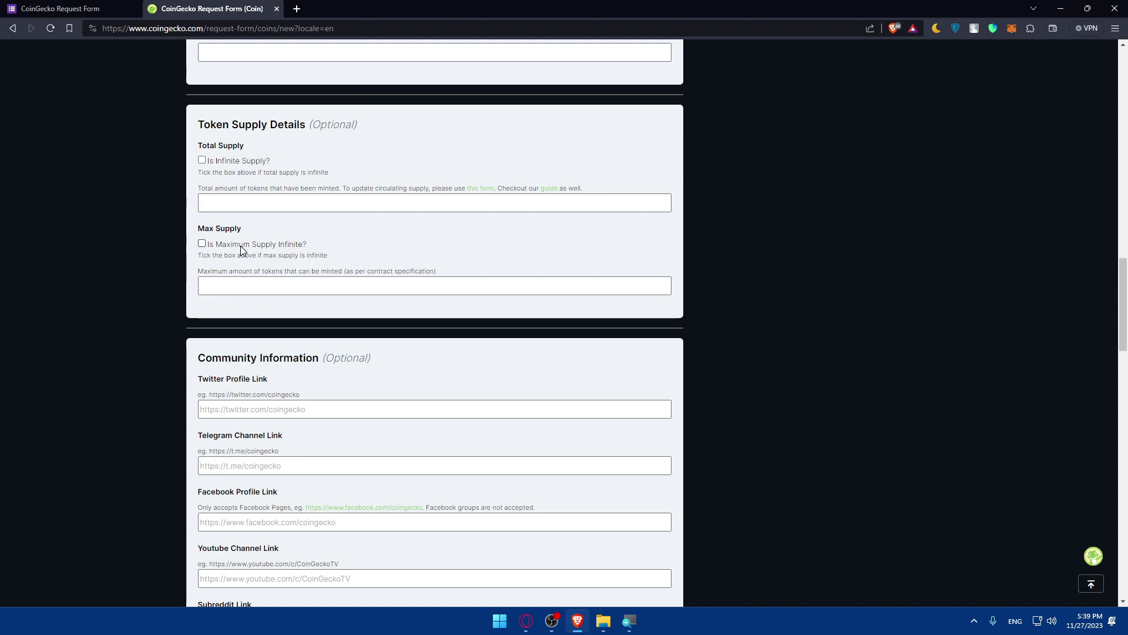
scroll(224, 273, down, 2)
scroll(254, 290, down, 2)
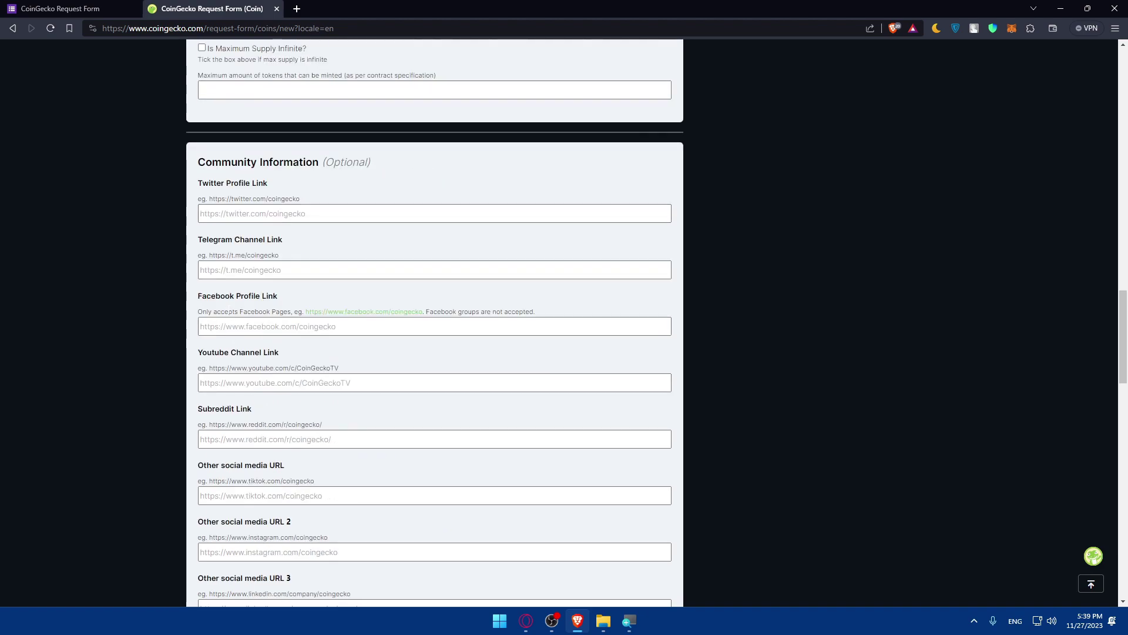
scroll(249, 341, down, 2)
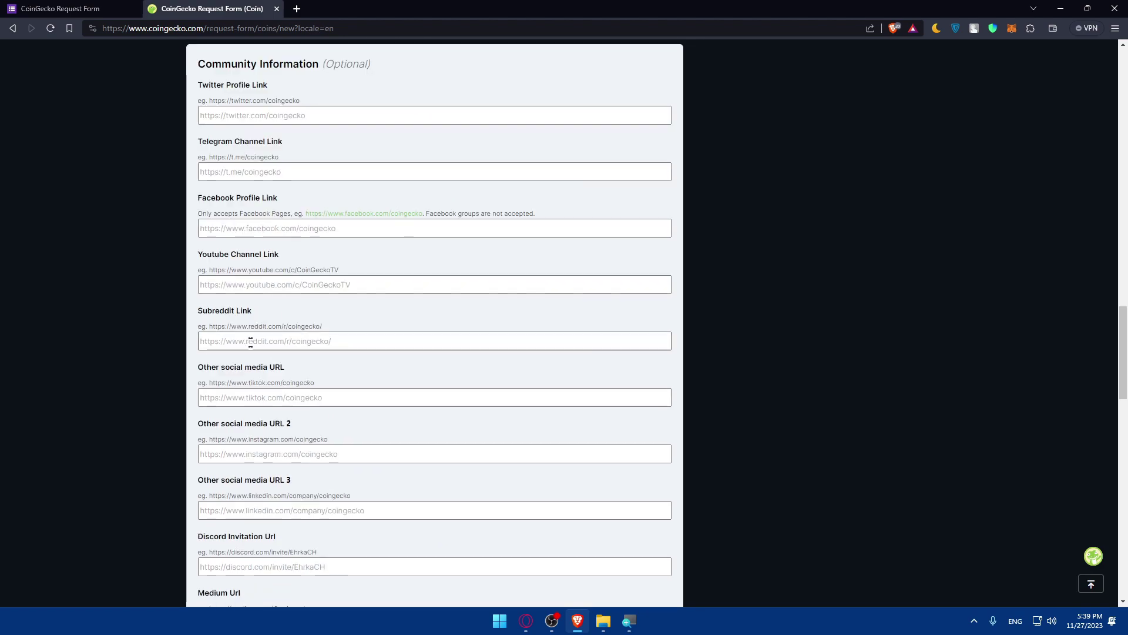
scroll(252, 335, down, 9)
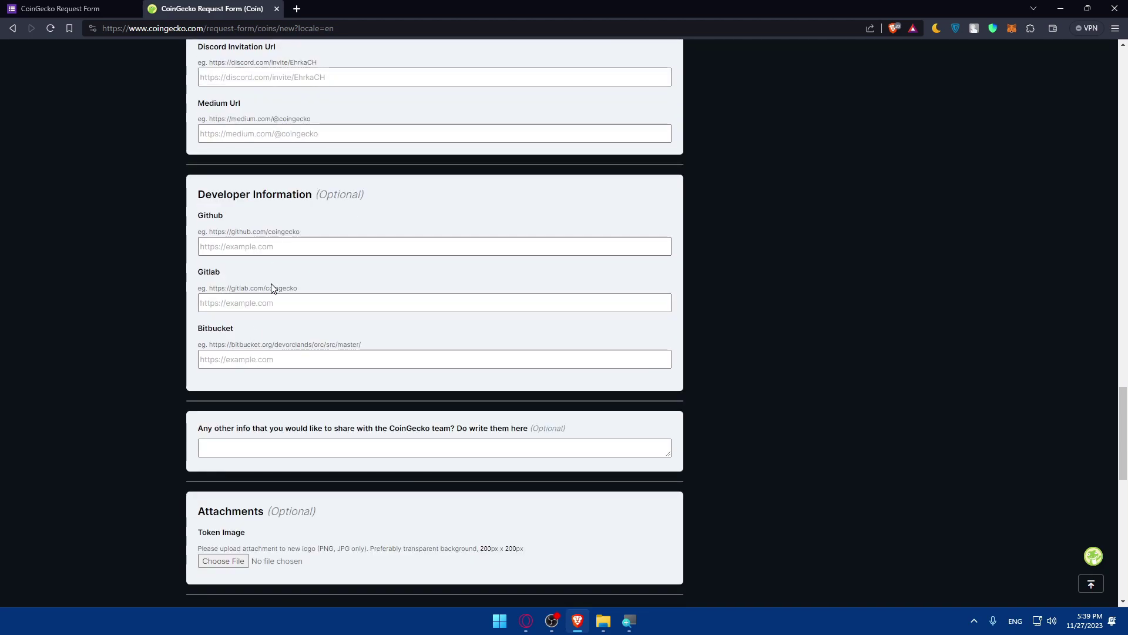
scroll(272, 286, down, 4)
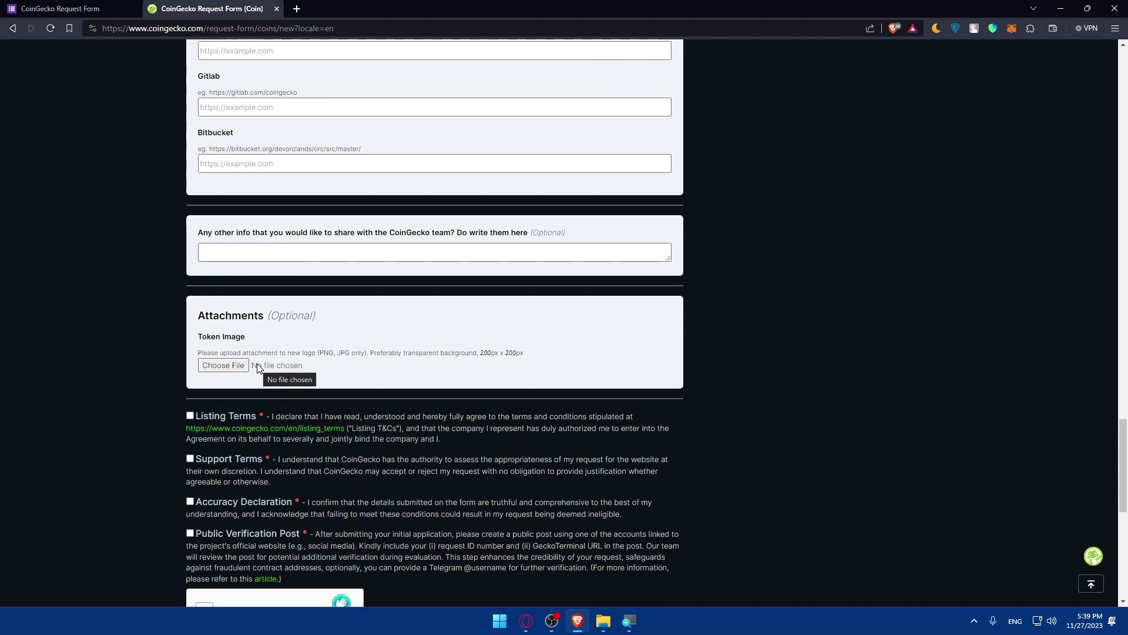
scroll(334, 303, down, 2)
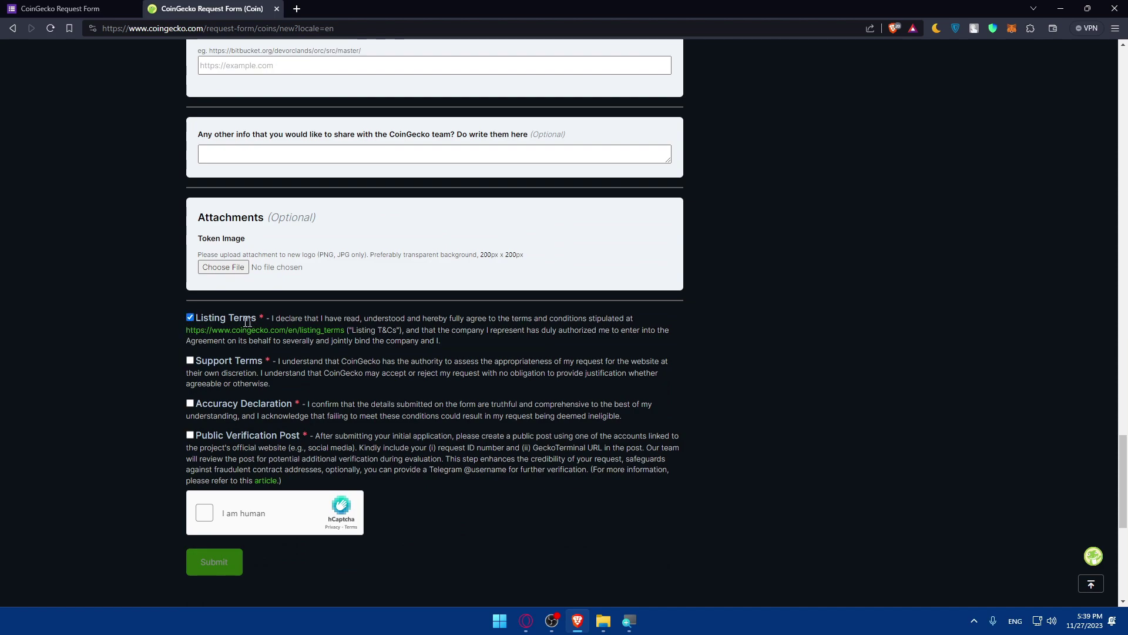
Tick Support Terms and Accuracy Declaration, then pass the hCaptcha check
click(190, 360)
click(189, 403)
click(206, 513)
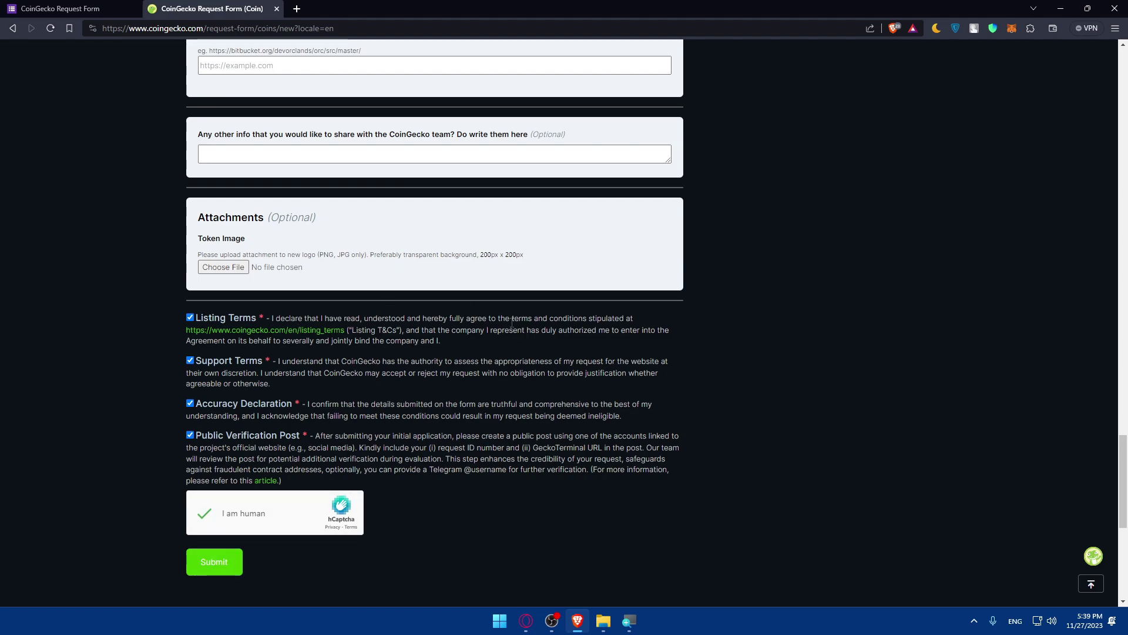
scroll(376, 224, up, 8)
scroll(376, 222, down, 8)
scroll(376, 222, up, 20)
scroll(381, 269, down, 8)
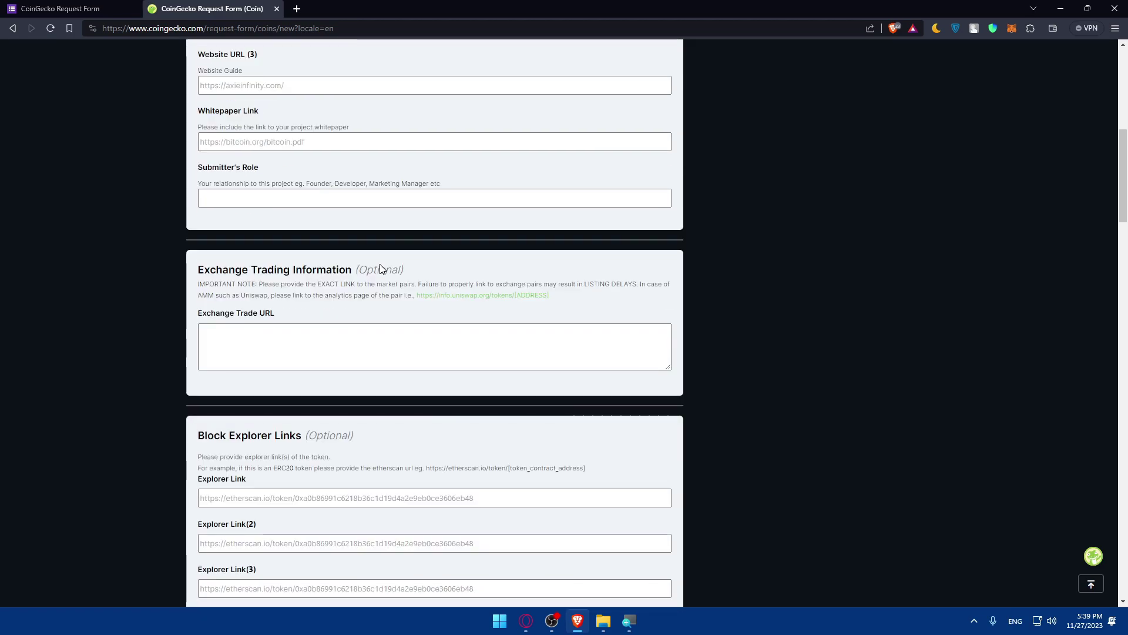
scroll(380, 269, down, 15)
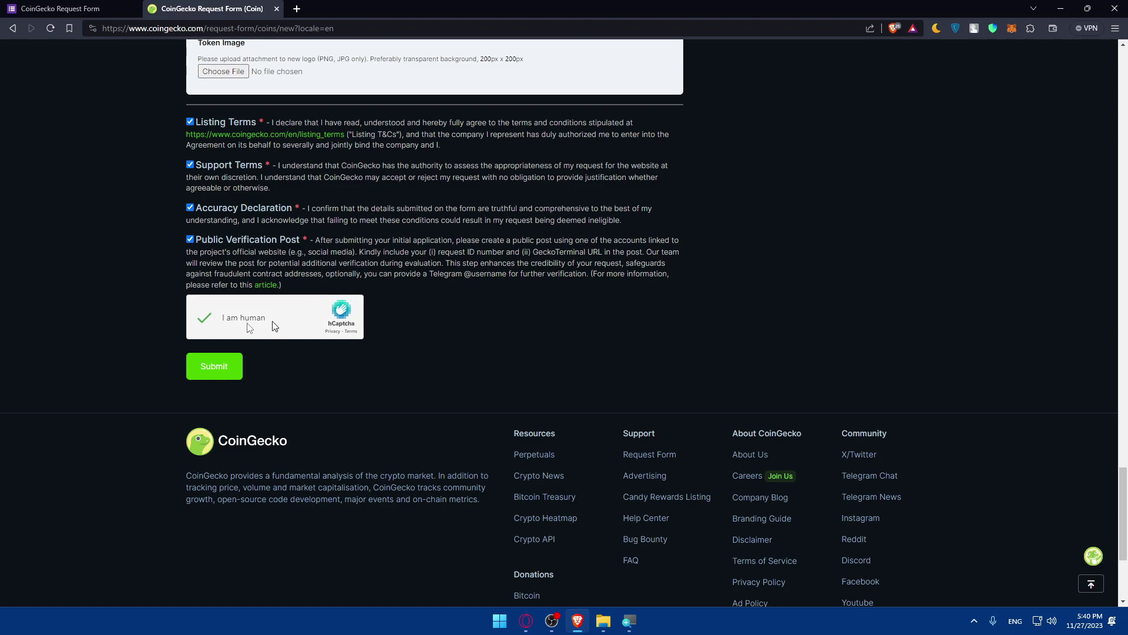
scroll(435, 323, up, 15)
scroll(305, 298, up, 20)
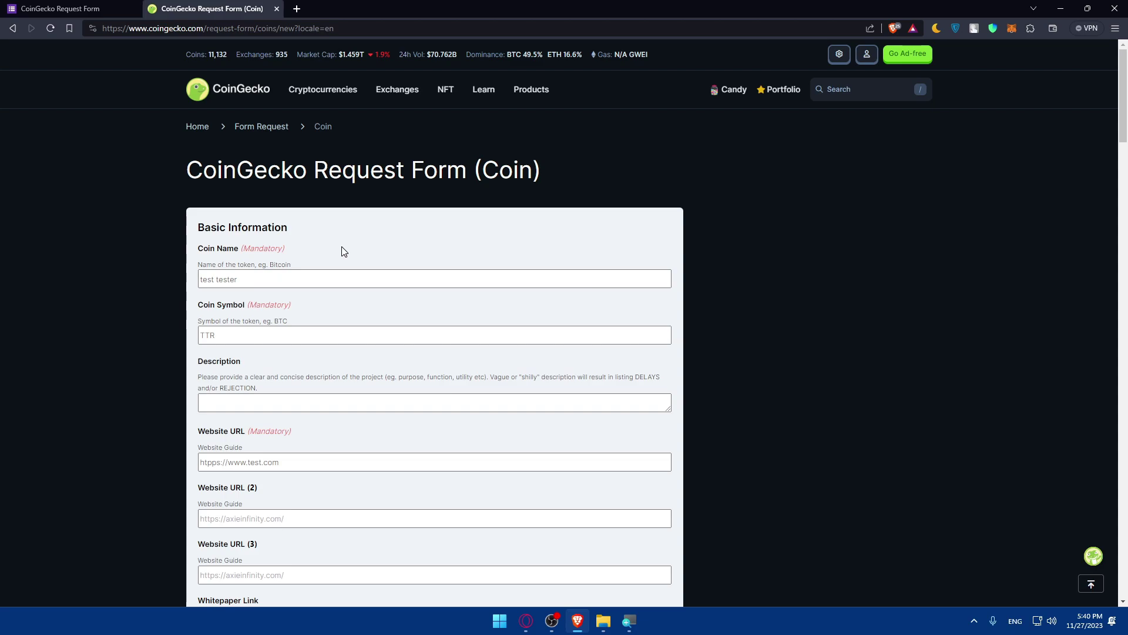
Open a new blank tab and close both CoinGecko tabs
click(273, 282)
click(297, 9)
click(136, 8)
click(126, 8)
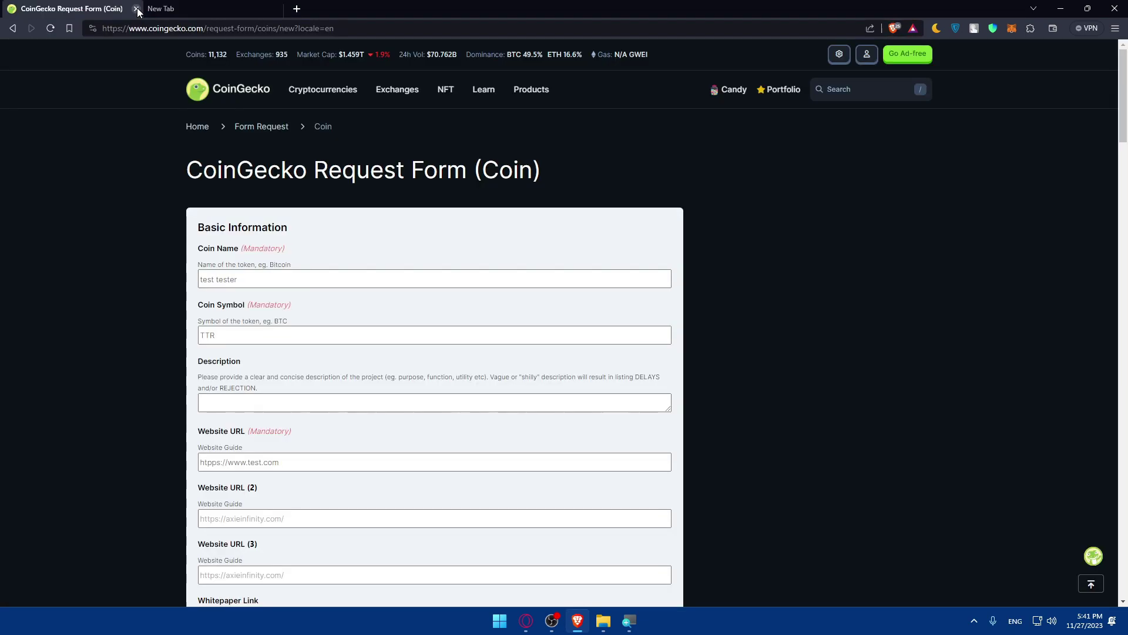
click(135, 8)
click(593, 266)
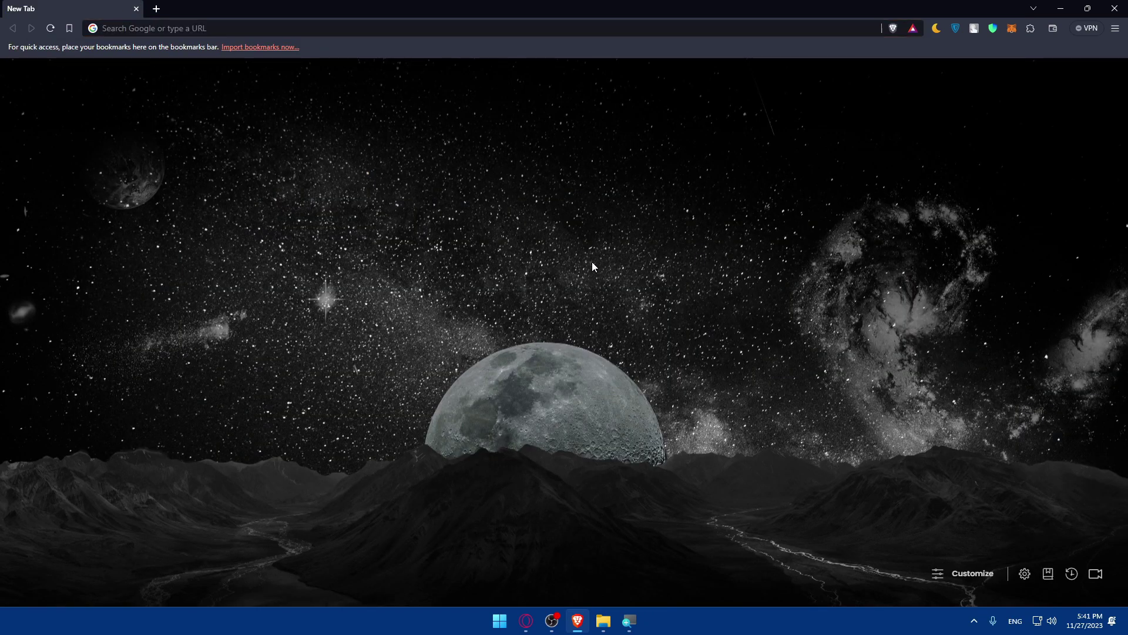